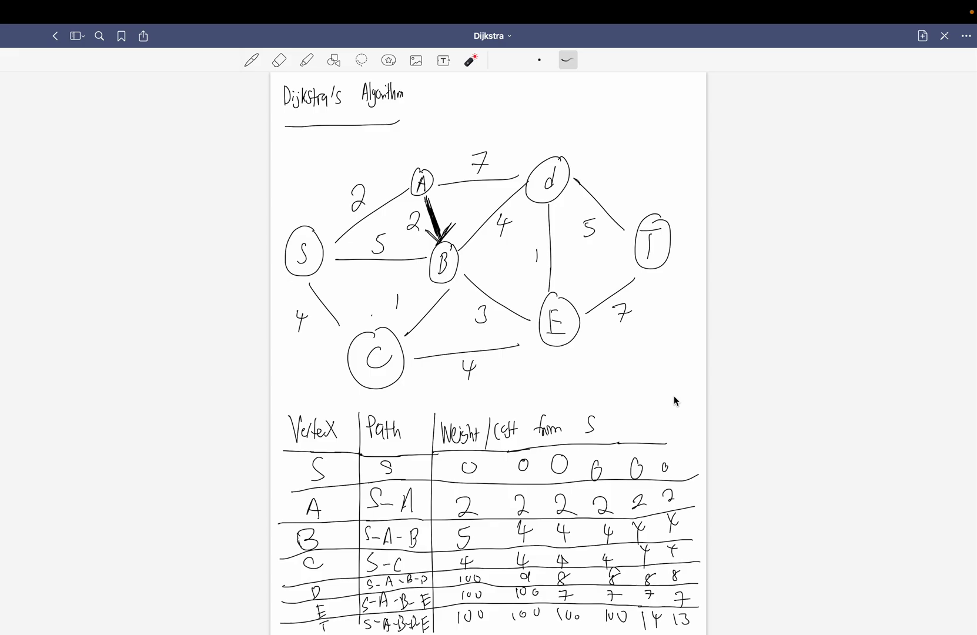
Mark nodes S and T and trace the edges S–A and S–B on the graph with the laser pointer
{"action": "mouse_move", "coordinate": [291, 232]}
{"action": "left_mouse_down"}
{"action": "mouse_move", "coordinate": [304, 224]}
{"action": "mouse_move", "coordinate": [332, 259]}
{"action": "mouse_move", "coordinate": [310, 231]}
{"action": "left_mouse_up"}
{"action": "left_click_drag", "start_coordinate": [618, 277], "coordinate": [660, 282]}
{"action": "mouse_move", "coordinate": [334, 237]}
{"action": "left_mouse_down"}
{"action": "mouse_move", "coordinate": [425, 188]}
{"action": "mouse_move", "coordinate": [408, 195]}
{"action": "left_mouse_up"}
{"action": "mouse_move", "coordinate": [318, 235]}
{"action": "left_mouse_down"}
{"action": "mouse_move", "coordinate": [311, 290]}
{"action": "mouse_move", "coordinate": [323, 257]}
{"action": "left_mouse_up"}
{"action": "mouse_move", "coordinate": [331, 249]}
{"action": "left_mouse_down"}
{"action": "mouse_move", "coordinate": [410, 210]}
{"action": "mouse_move", "coordinate": [422, 259]}
{"action": "left_mouse_up"}
Point out the table and nodes S and T with the laser pointer, and circle the "Weight/Cost from S" heading
{"action": "left_click_drag", "start_coordinate": [279, 407], "coordinate": [626, 390]}
{"action": "left_click_drag", "start_coordinate": [288, 278], "coordinate": [342, 279]}
{"action": "left_click_drag", "start_coordinate": [627, 278], "coordinate": [677, 278]}
{"action": "mouse_move", "coordinate": [567, 404]}
{"action": "left_mouse_down"}
{"action": "mouse_move", "coordinate": [452, 436]}
{"action": "mouse_move", "coordinate": [670, 405]}
{"action": "mouse_move", "coordinate": [515, 390]}
{"action": "left_mouse_up"}
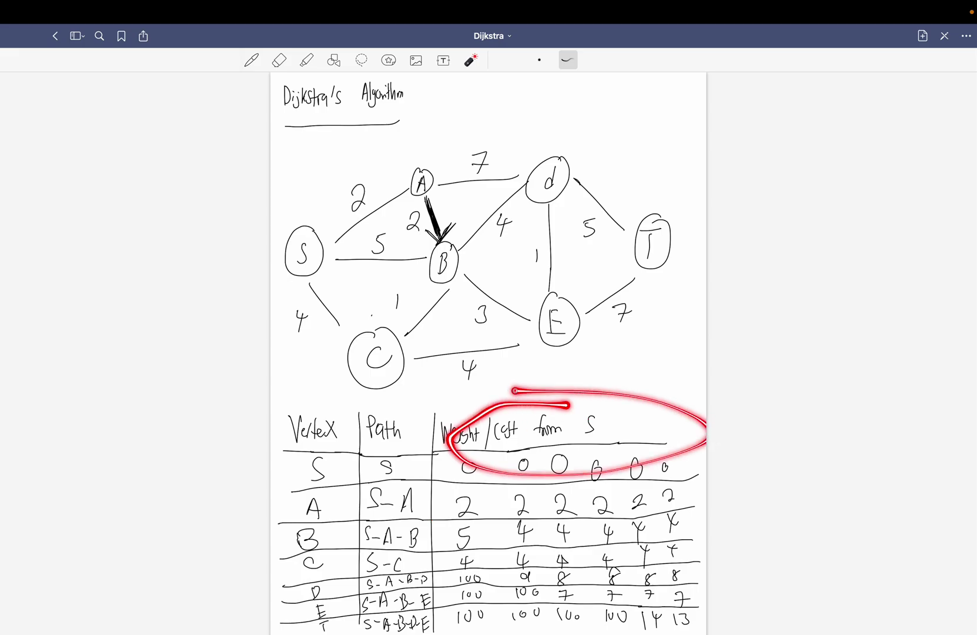
Point out nodes S and T, and mark off the first cost column of the table with the laser pointer
{"action": "left_click_drag", "start_coordinate": [303, 210], "coordinate": [304, 227]}
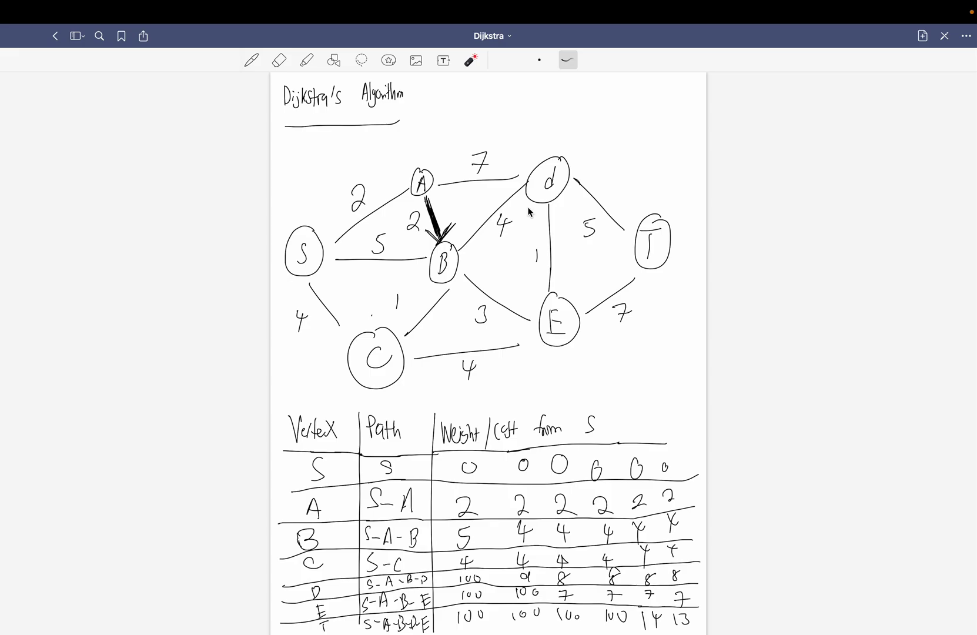
{"action": "mouse_move", "coordinate": [634, 150]}
{"action": "left_mouse_down"}
{"action": "mouse_move", "coordinate": [552, 117]}
{"action": "mouse_move", "coordinate": [293, 281]}
{"action": "mouse_move", "coordinate": [640, 306]}
{"action": "mouse_move", "coordinate": [659, 235]}
{"action": "left_mouse_up"}
{"action": "left_click_drag", "start_coordinate": [492, 369], "coordinate": [492, 446]}
{"action": "mouse_move", "coordinate": [495, 528]}
{"action": "left_mouse_down"}
{"action": "mouse_move", "coordinate": [505, 632]}
{"action": "mouse_move", "coordinate": [505, 619]}
{"action": "left_mouse_up"}
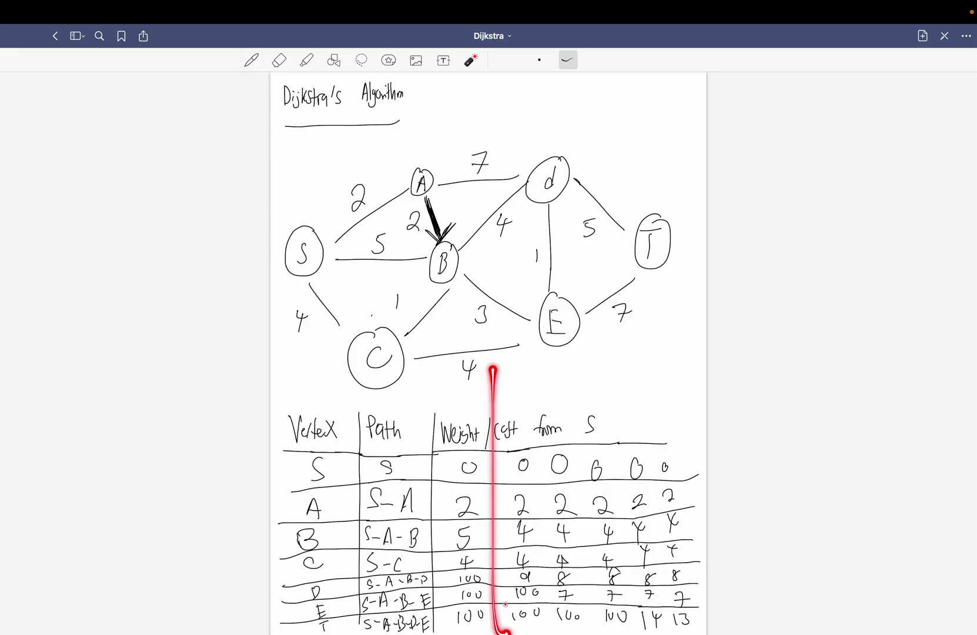
{"action": "left_click_drag", "start_coordinate": [484, 471], "coordinate": [486, 630]}
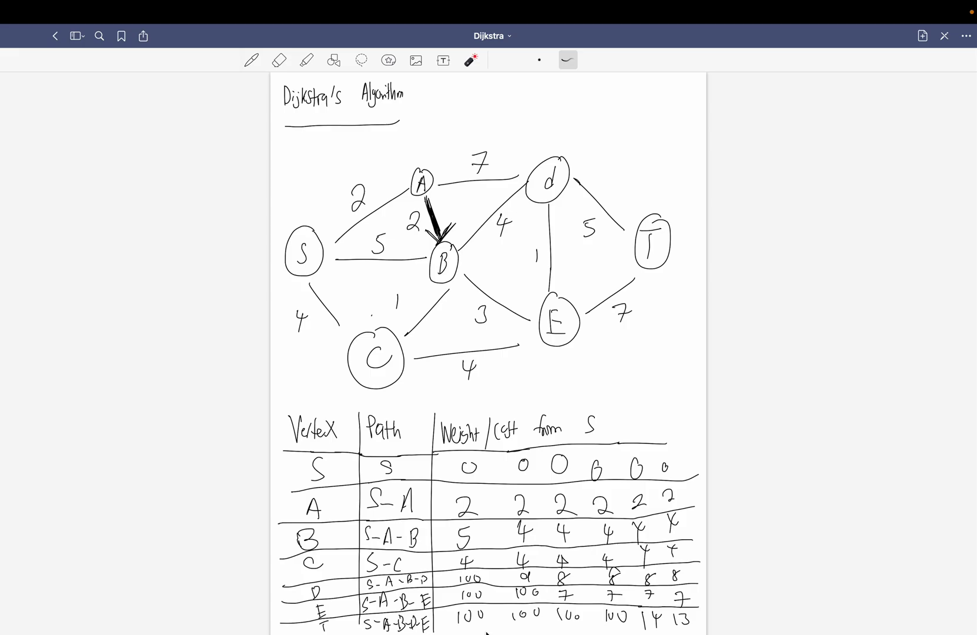
{"action": "mouse_move", "coordinate": [493, 486]}
{"action": "left_mouse_down"}
{"action": "mouse_move", "coordinate": [445, 487]}
{"action": "mouse_move", "coordinate": [440, 534]}
{"action": "mouse_move", "coordinate": [507, 510]}
{"action": "mouse_move", "coordinate": [494, 487]}
{"action": "left_mouse_up"}
Trace the edge from S to B and highlight the S and A cost rows and the second cost column
{"action": "mouse_move", "coordinate": [327, 252]}
{"action": "left_mouse_down"}
{"action": "mouse_move", "coordinate": [414, 189]}
{"action": "mouse_move", "coordinate": [448, 247]}
{"action": "left_mouse_up"}
{"action": "mouse_move", "coordinate": [538, 529]}
{"action": "left_mouse_down"}
{"action": "mouse_move", "coordinate": [500, 512]}
{"action": "mouse_move", "coordinate": [520, 548]}
{"action": "mouse_move", "coordinate": [535, 536]}
{"action": "left_mouse_up"}
{"action": "mouse_move", "coordinate": [459, 477]}
{"action": "left_mouse_down"}
{"action": "mouse_move", "coordinate": [704, 492]}
{"action": "mouse_move", "coordinate": [643, 496]}
{"action": "left_mouse_up"}
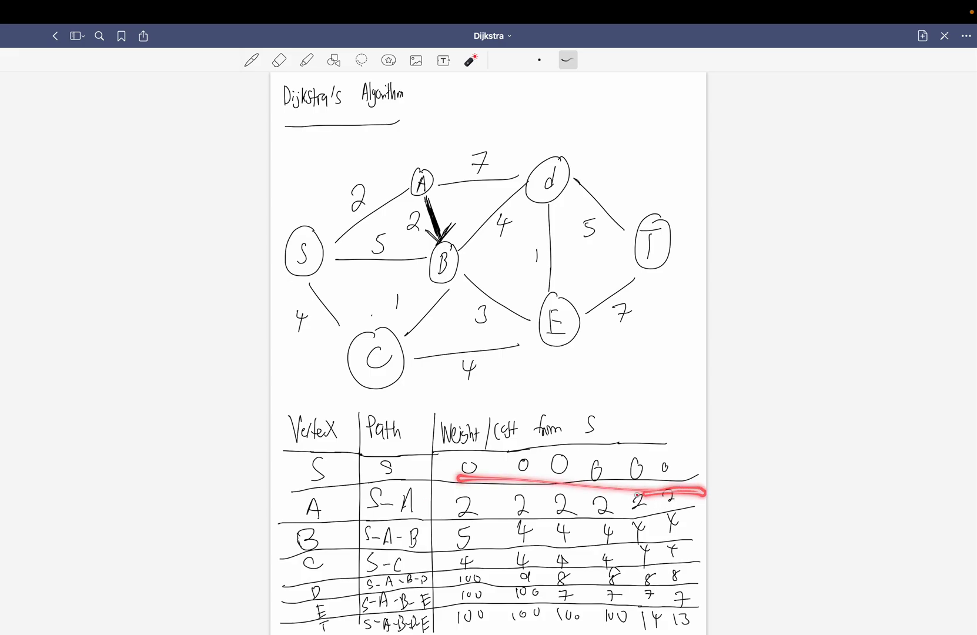
{"action": "left_click_drag", "start_coordinate": [458, 519], "coordinate": [675, 519]}
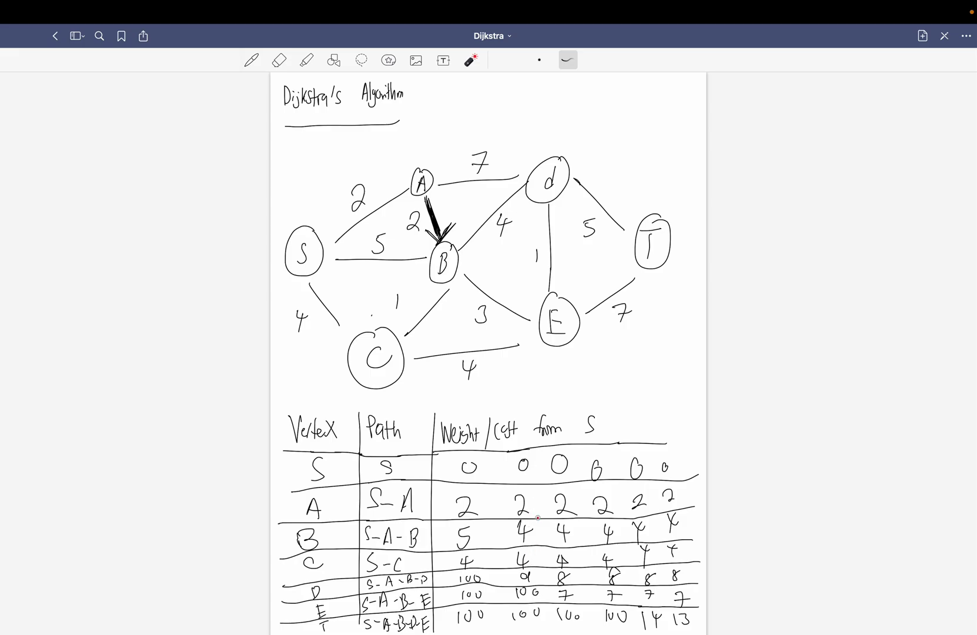
{"action": "left_click_drag", "start_coordinate": [537, 414], "coordinate": [540, 623]}
{"action": "left_click", "coordinate": [575, 581]}
Trace the routes from S to C on the graph and point to C's row in the cost table
{"action": "mouse_move", "coordinate": [331, 236]}
{"action": "left_mouse_down"}
{"action": "mouse_move", "coordinate": [445, 250]}
{"action": "mouse_move", "coordinate": [387, 347]}
{"action": "left_mouse_up"}
{"action": "left_click_drag", "start_coordinate": [309, 276], "coordinate": [343, 327]}
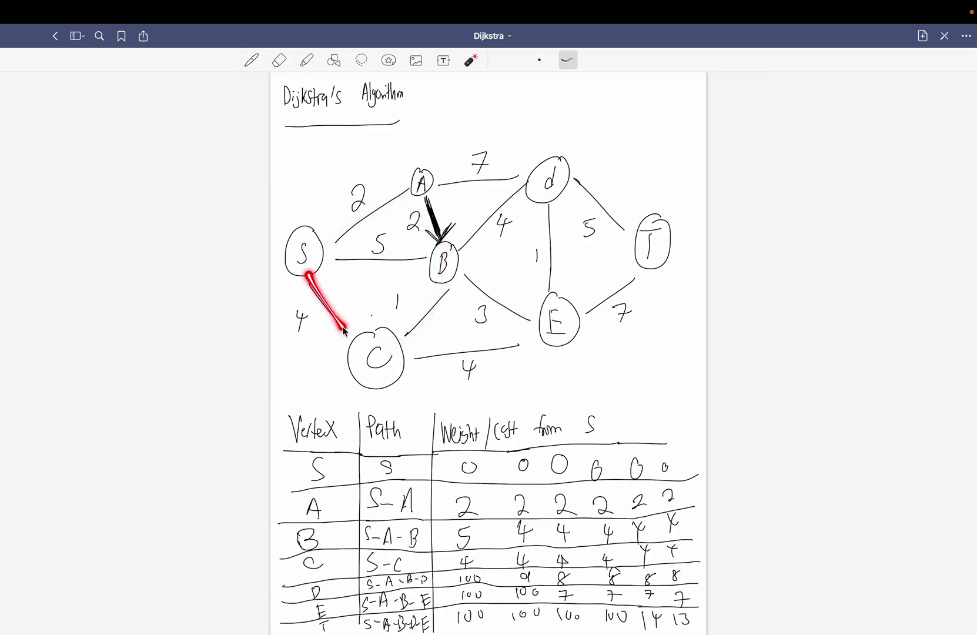
{"action": "mouse_move", "coordinate": [570, 630]}
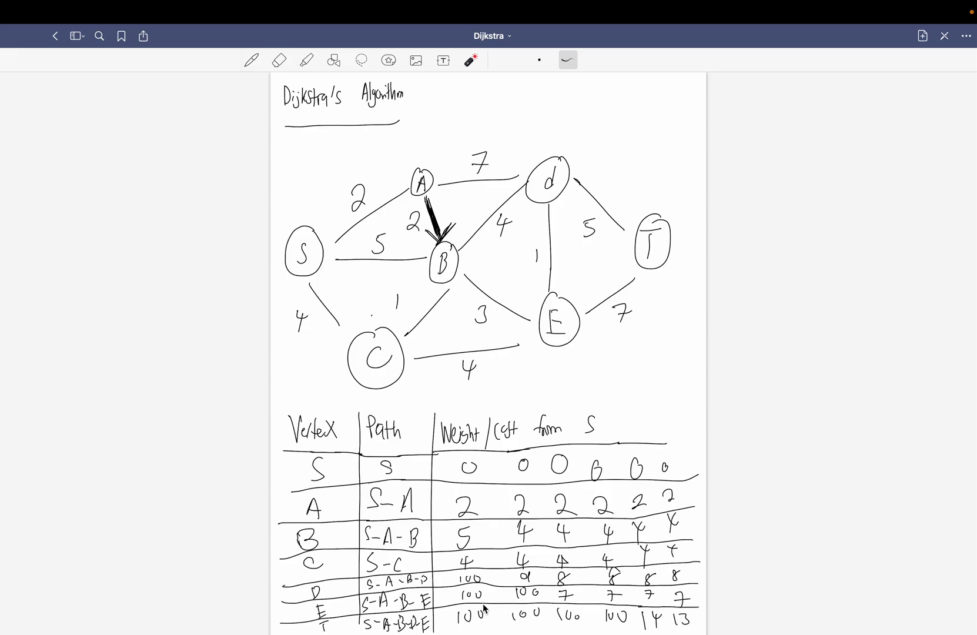
{"action": "mouse_move", "coordinate": [579, 557]}
{"action": "left_mouse_down"}
{"action": "mouse_move", "coordinate": [574, 577]}
{"action": "mouse_move", "coordinate": [584, 557]}
{"action": "left_mouse_up"}
Trace routes from S through the graph towards T and circle D's cost in the fifth cost column
{"action": "mouse_move", "coordinate": [317, 236]}
{"action": "left_mouse_down"}
{"action": "mouse_move", "coordinate": [392, 187]}
{"action": "mouse_move", "coordinate": [436, 243]}
{"action": "mouse_move", "coordinate": [518, 218]}
{"action": "left_mouse_up"}
{"action": "mouse_move", "coordinate": [318, 247]}
{"action": "left_mouse_down"}
{"action": "mouse_move", "coordinate": [439, 172]}
{"action": "mouse_move", "coordinate": [447, 244]}
{"action": "left_mouse_up"}
{"action": "left_click_drag", "start_coordinate": [606, 331], "coordinate": [689, 229]}
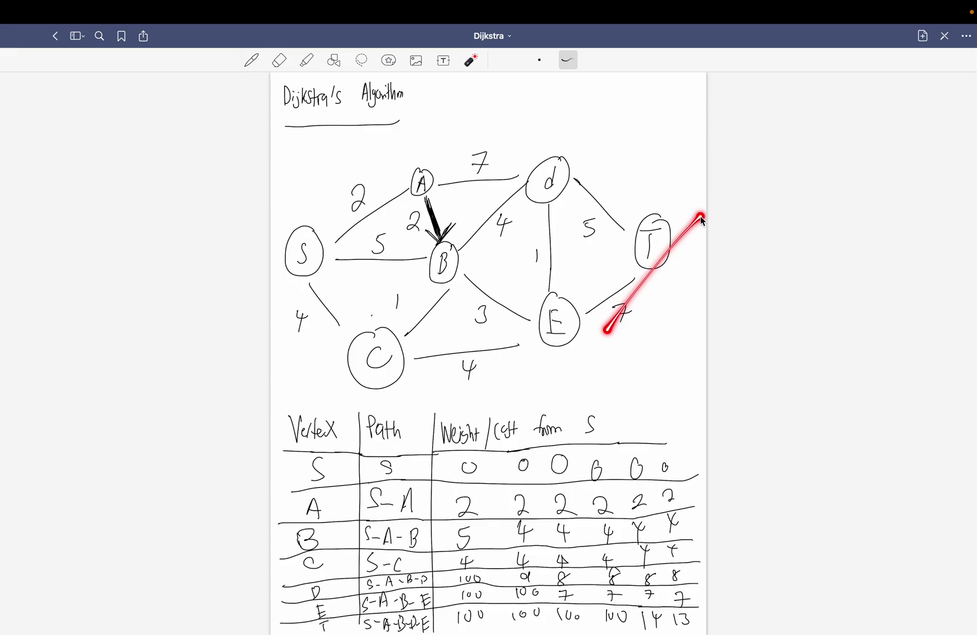
{"action": "mouse_move", "coordinate": [350, 219]}
{"action": "left_mouse_down"}
{"action": "mouse_move", "coordinate": [435, 230]}
{"action": "mouse_move", "coordinate": [458, 288]}
{"action": "mouse_move", "coordinate": [559, 305]}
{"action": "left_mouse_up"}
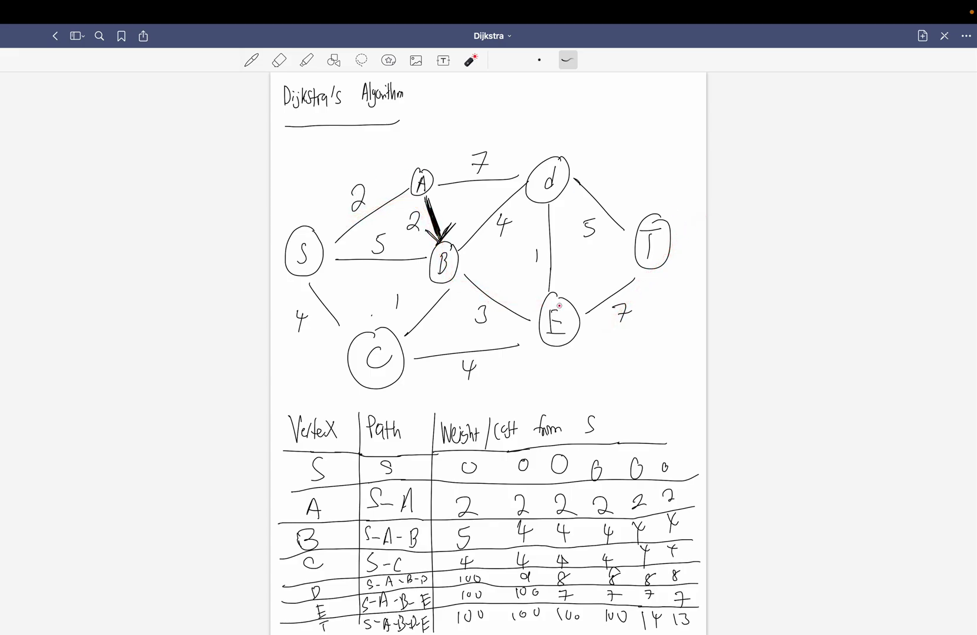
{"action": "mouse_move", "coordinate": [662, 615]}
{"action": "left_mouse_down"}
{"action": "mouse_move", "coordinate": [631, 628]}
{"action": "mouse_move", "coordinate": [685, 605]}
{"action": "mouse_move", "coordinate": [654, 608]}
{"action": "left_mouse_up"}
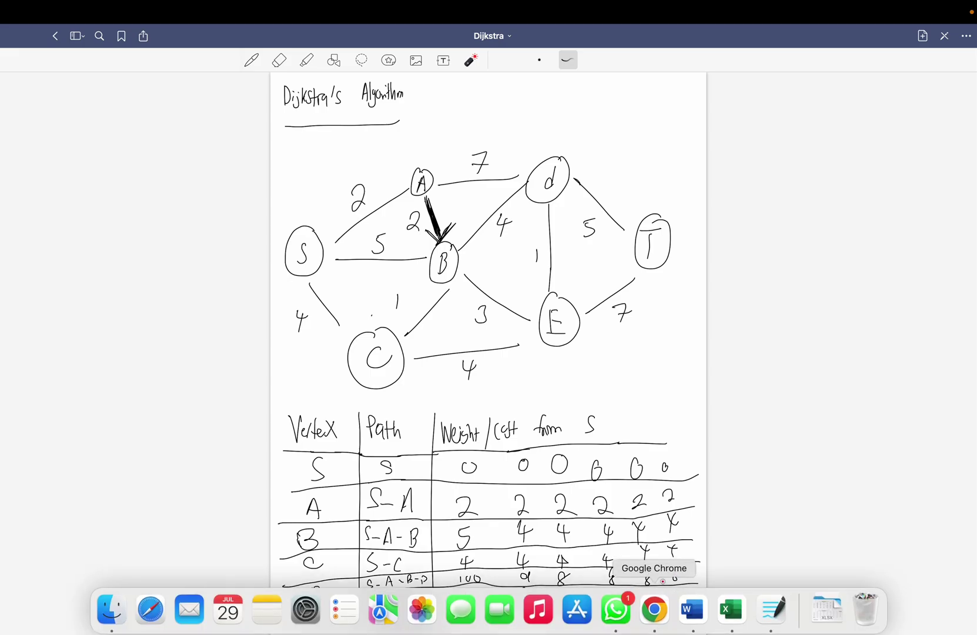
{"action": "mouse_move", "coordinate": [654, 557]}
{"action": "left_mouse_down"}
{"action": "mouse_move", "coordinate": [637, 572]}
{"action": "mouse_move", "coordinate": [663, 575]}
{"action": "left_mouse_up"}
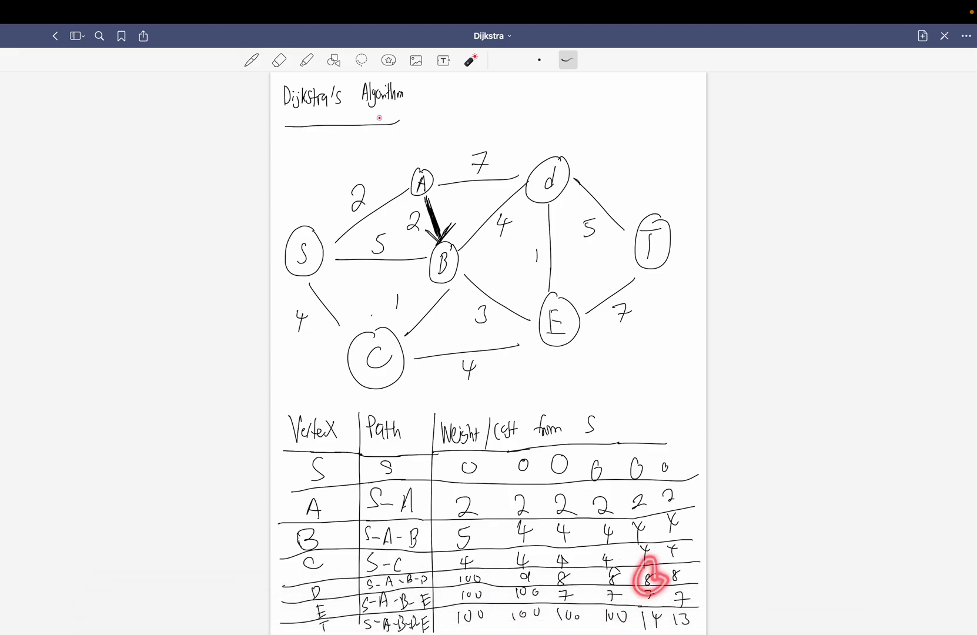
Trace a route from S to T, underline the paths for A and B, and mark T's path in the table
{"action": "mouse_move", "coordinate": [333, 249]}
{"action": "left_mouse_down"}
{"action": "mouse_move", "coordinate": [428, 262]}
{"action": "mouse_move", "coordinate": [626, 144]}
{"action": "mouse_move", "coordinate": [553, 173]}
{"action": "mouse_move", "coordinate": [619, 227]}
{"action": "left_mouse_up"}
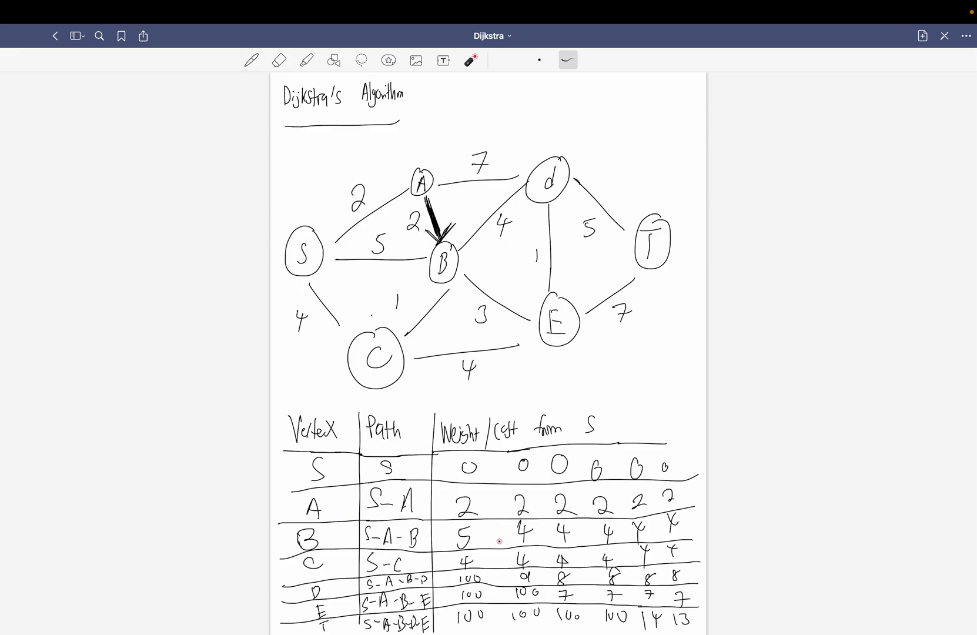
{"action": "mouse_move", "coordinate": [361, 521]}
{"action": "left_mouse_down"}
{"action": "mouse_move", "coordinate": [406, 522]}
{"action": "mouse_move", "coordinate": [395, 548]}
{"action": "left_mouse_up"}
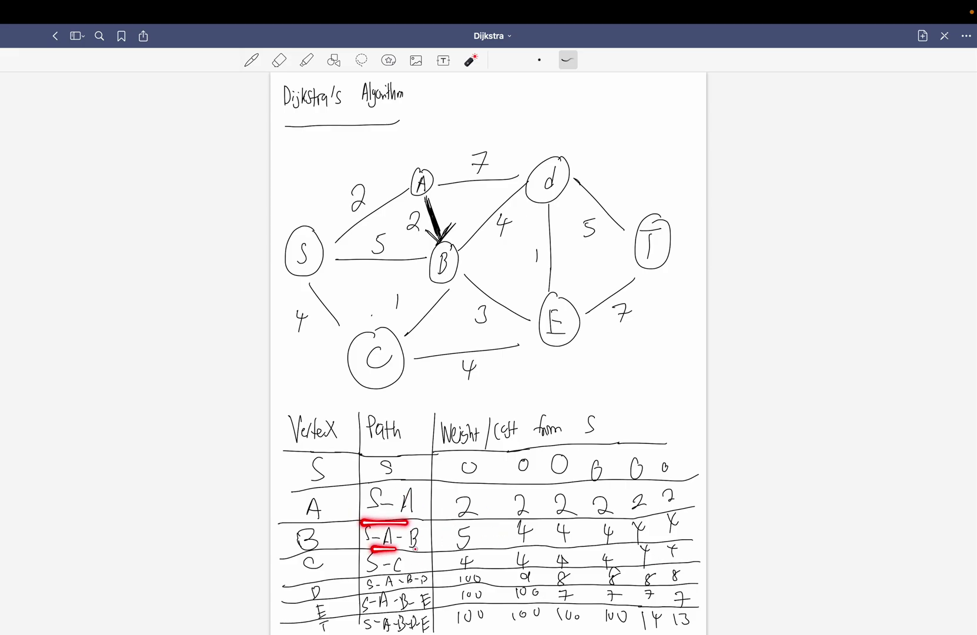
{"action": "mouse_move", "coordinate": [436, 612]}
{"action": "left_mouse_down"}
{"action": "mouse_move", "coordinate": [353, 630]}
{"action": "mouse_move", "coordinate": [441, 631]}
{"action": "mouse_move", "coordinate": [449, 617]}
{"action": "left_mouse_up"}
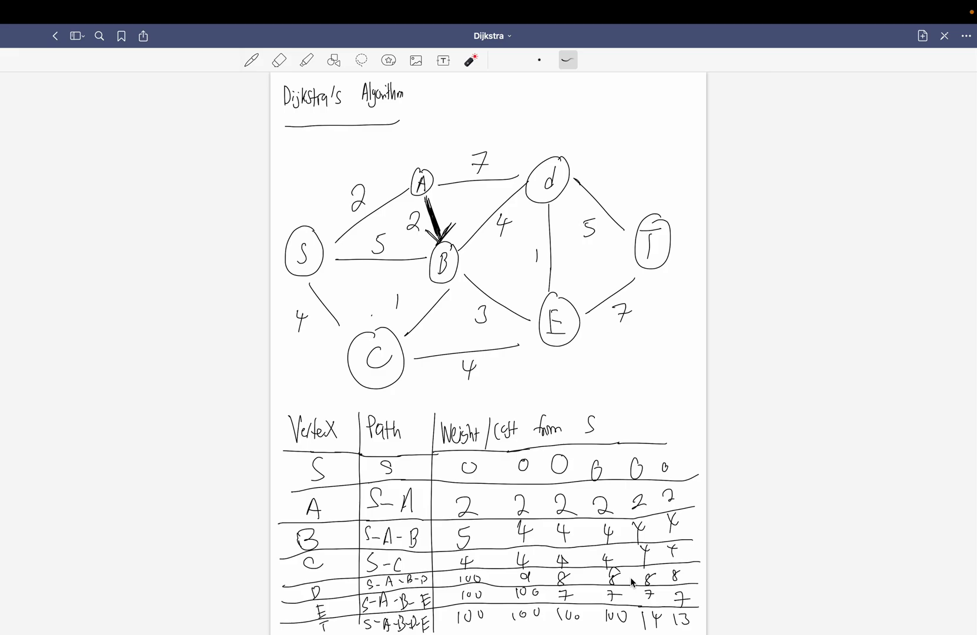
Show the linear programming formulation on page 2 and underline the definition of dij as the distance between nodes
{"action": "scroll", "coordinate": [632, 582], "scroll_direction": "down", "scroll_amount": 15}
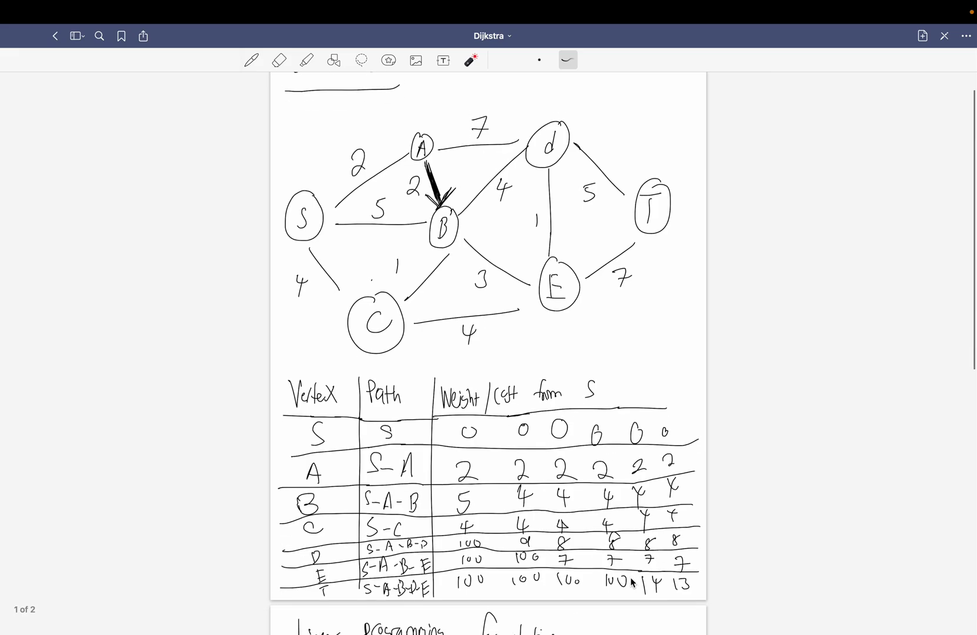
{"action": "scroll", "coordinate": [630, 577], "scroll_direction": "down", "scroll_amount": 5}
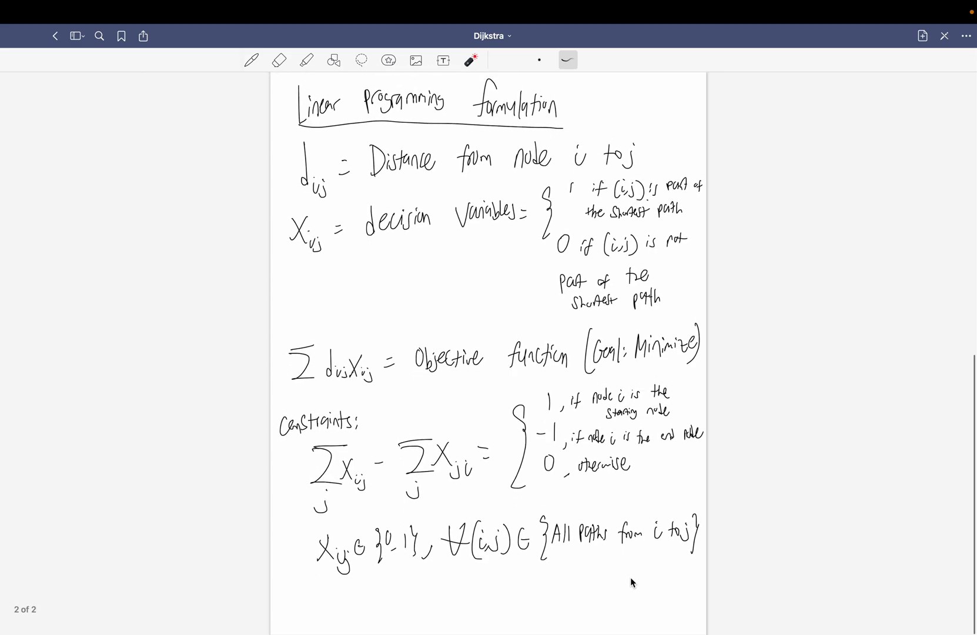
{"action": "scroll", "coordinate": [631, 577], "scroll_direction": "up", "scroll_amount": 1}
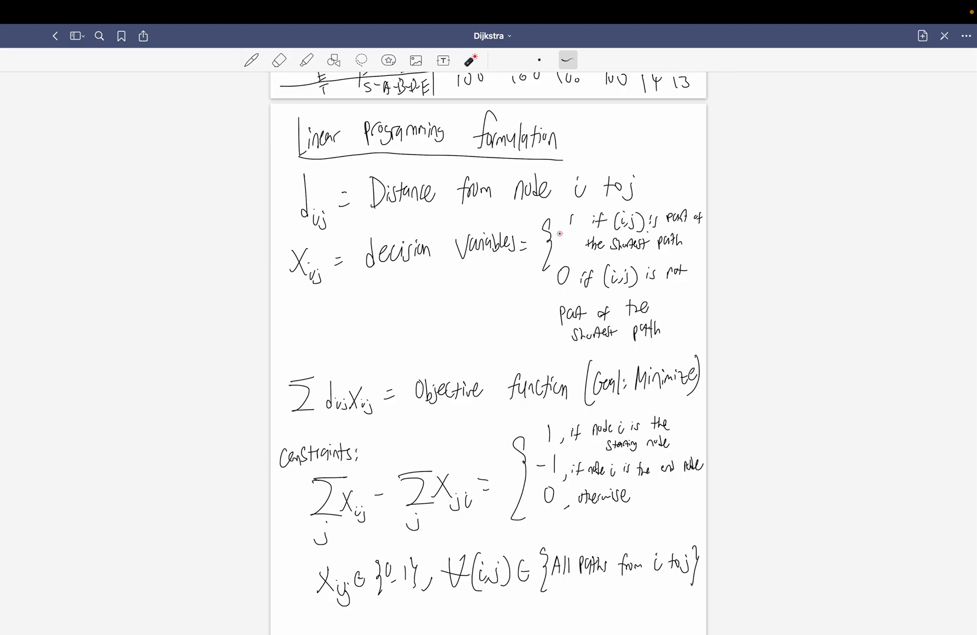
{"action": "scroll", "coordinate": [437, 246], "scroll_direction": "up", "scroll_amount": 1}
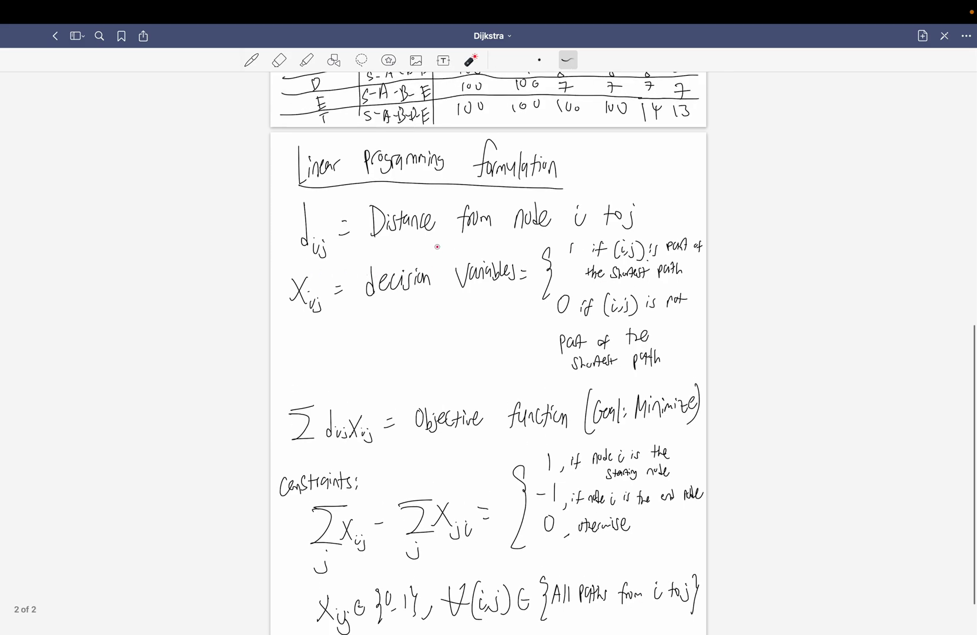
{"action": "mouse_move", "coordinate": [315, 256]}
{"action": "left_mouse_down"}
{"action": "mouse_move", "coordinate": [588, 256]}
{"action": "mouse_move", "coordinate": [640, 223]}
{"action": "left_mouse_up"}
Return to the graph page, circle T's entry in the Path column, and trace the edge from S to A
{"action": "scroll", "coordinate": [442, 288], "scroll_direction": "up", "scroll_amount": 15}
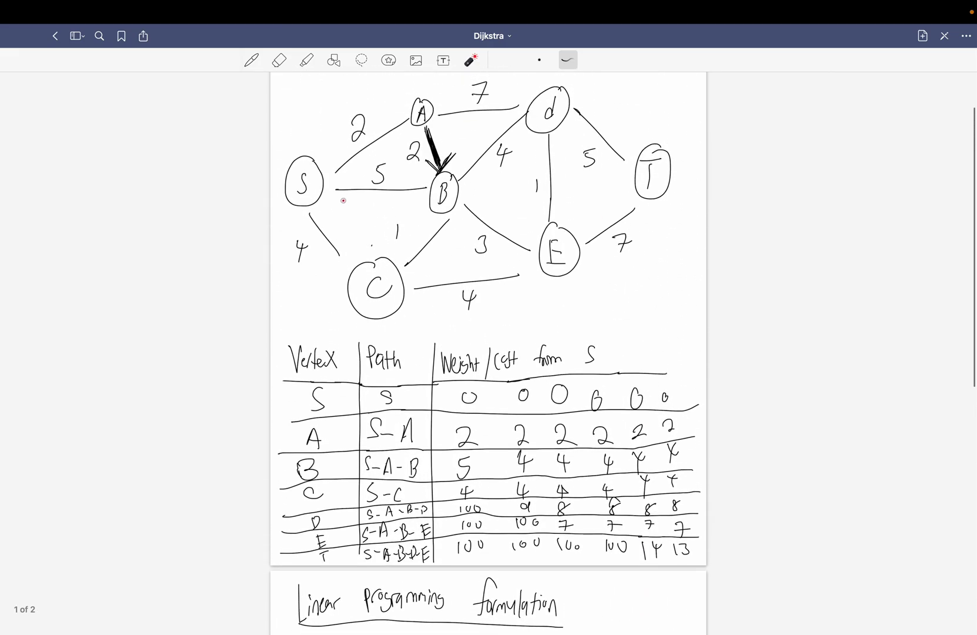
{"action": "scroll", "coordinate": [442, 287], "scroll_direction": "down", "scroll_amount": 2}
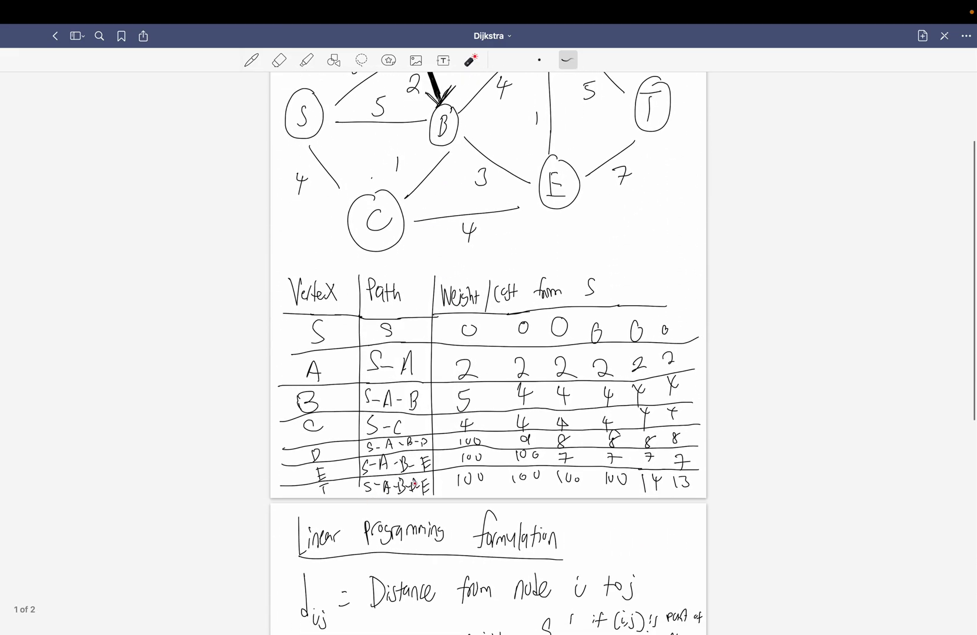
{"action": "mouse_move", "coordinate": [391, 477]}
{"action": "left_mouse_down"}
{"action": "mouse_move", "coordinate": [351, 491]}
{"action": "mouse_move", "coordinate": [444, 488]}
{"action": "mouse_move", "coordinate": [392, 475]}
{"action": "left_mouse_up"}
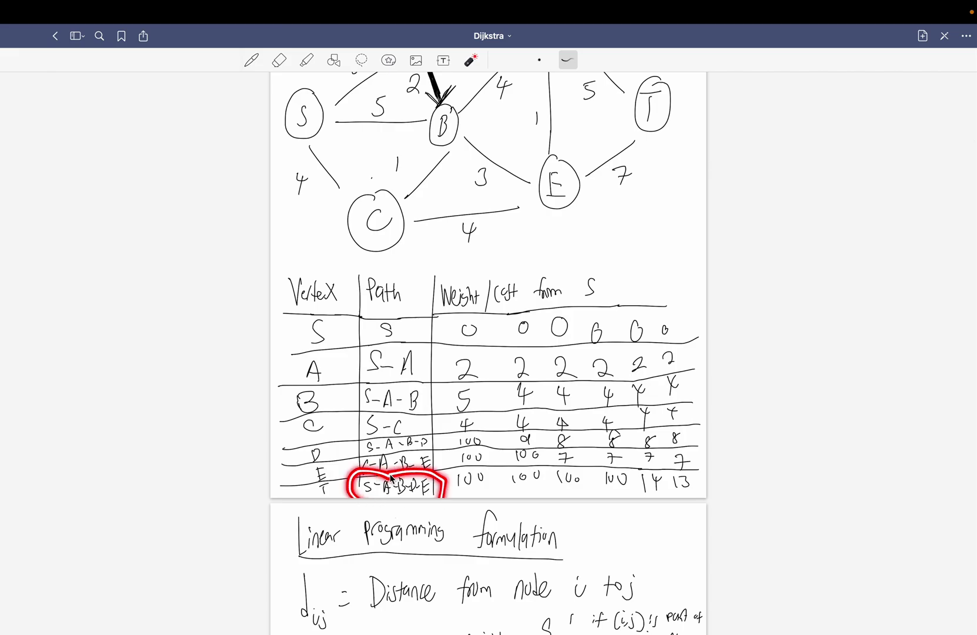
{"action": "scroll", "coordinate": [391, 475], "scroll_direction": "up", "scroll_amount": 1}
{"action": "scroll", "coordinate": [392, 475], "scroll_direction": "up", "scroll_amount": 2}
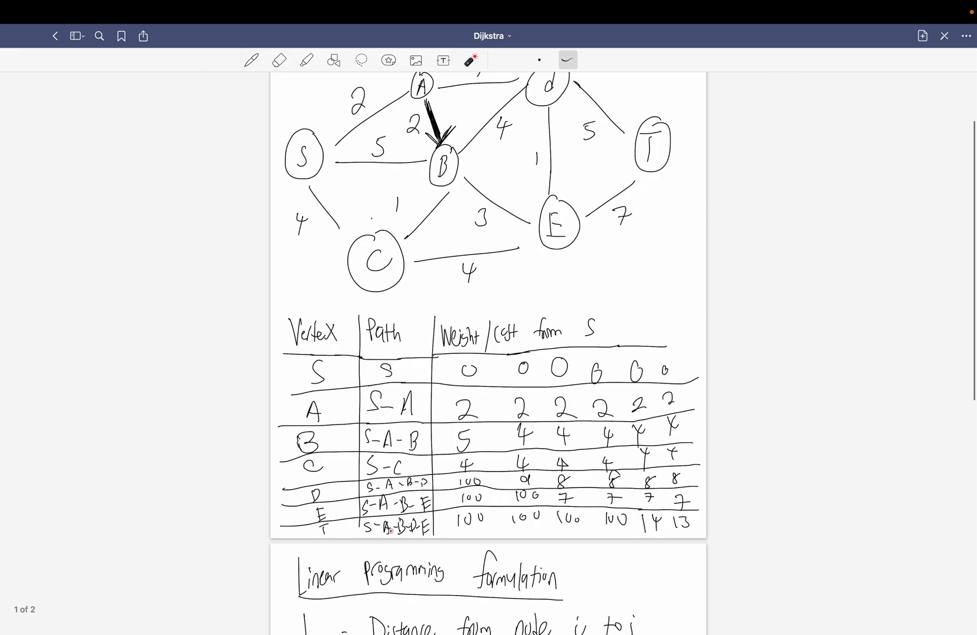
{"action": "left_click_drag", "start_coordinate": [350, 145], "coordinate": [405, 109]}
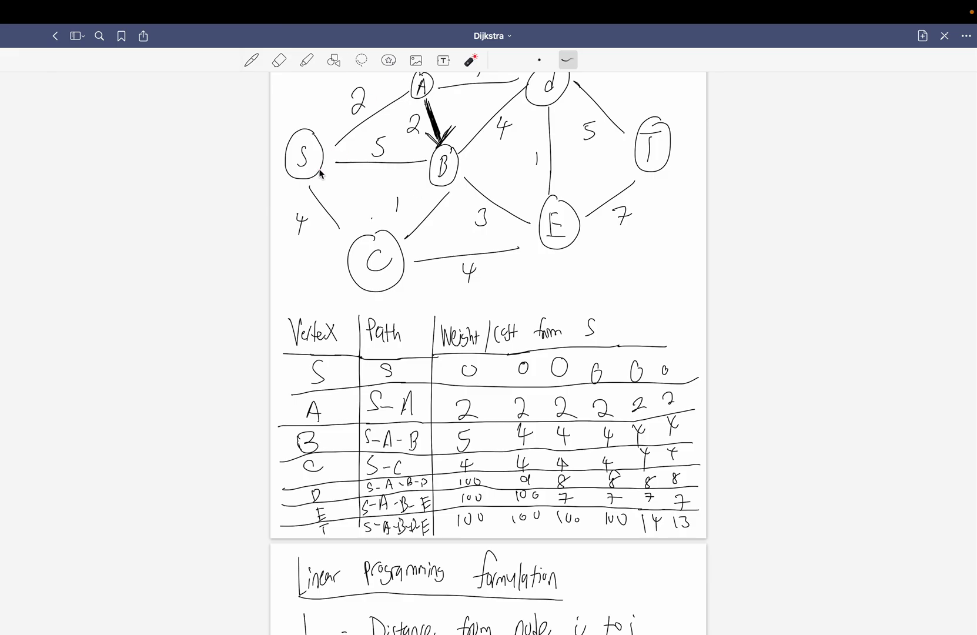
Go to the linear programming formulation and underline the objective function and the decision variables with the laser pointer
{"action": "scroll", "coordinate": [400, 385], "scroll_direction": "down", "scroll_amount": 10}
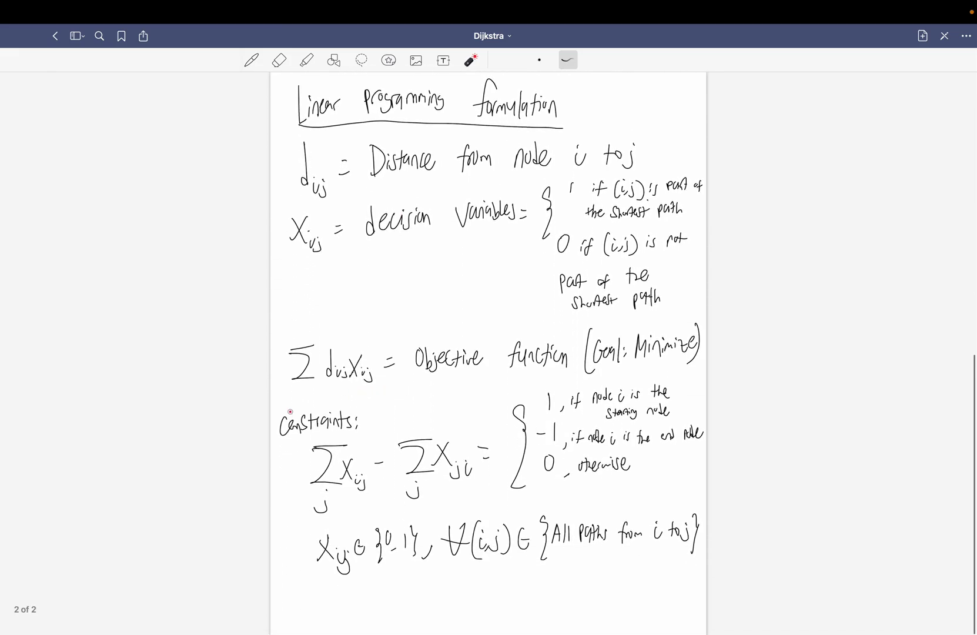
{"action": "mouse_move", "coordinate": [289, 392]}
{"action": "left_mouse_down"}
{"action": "mouse_move", "coordinate": [487, 377]}
{"action": "mouse_move", "coordinate": [579, 393]}
{"action": "mouse_move", "coordinate": [690, 375]}
{"action": "left_mouse_up"}
{"action": "left_click_drag", "start_coordinate": [376, 246], "coordinate": [542, 237]}
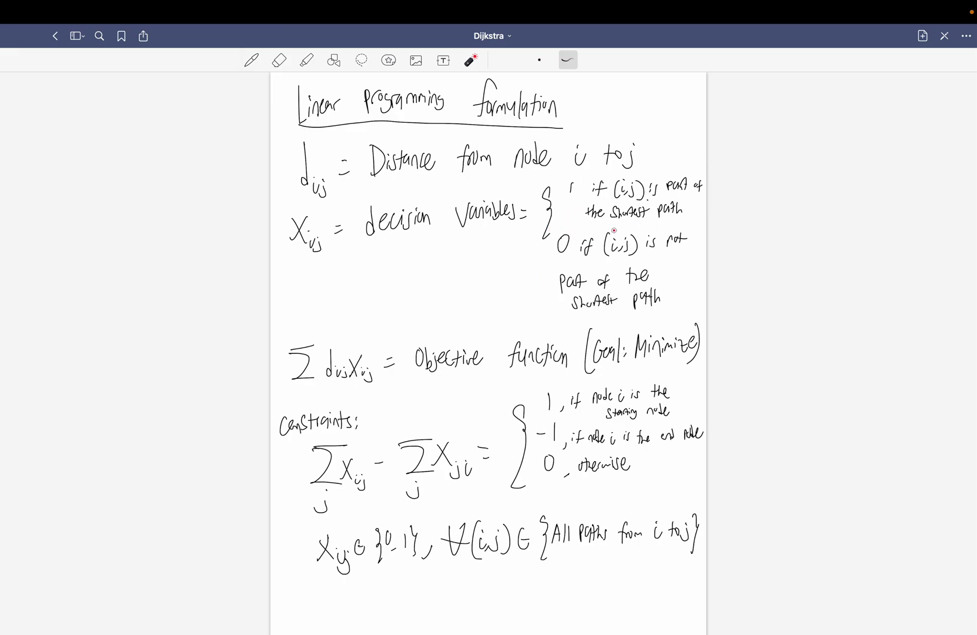
Go back to the graph and table on page 1 and trace the route from B to T
{"action": "scroll", "coordinate": [616, 232], "scroll_direction": "up", "scroll_amount": 5}
{"action": "scroll", "coordinate": [618, 240], "scroll_direction": "up", "scroll_amount": 4}
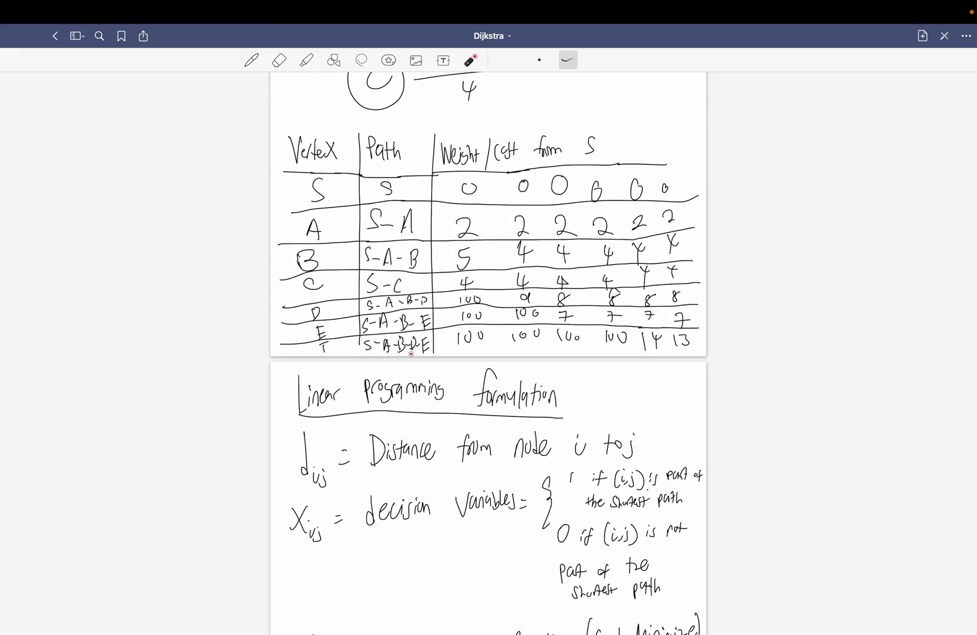
{"action": "scroll", "coordinate": [411, 353], "scroll_direction": "up", "scroll_amount": 6}
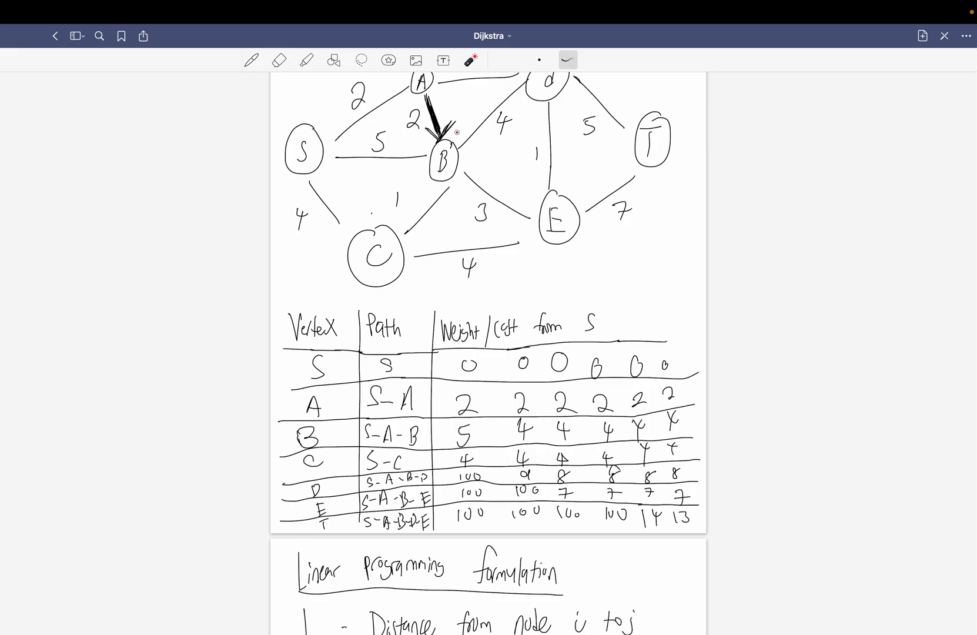
{"action": "scroll", "coordinate": [530, 93], "scroll_direction": "up", "scroll_amount": 1}
{"action": "scroll", "coordinate": [530, 93], "scroll_direction": "up", "scroll_amount": 3}
{"action": "mouse_move", "coordinate": [469, 202]}
{"action": "left_mouse_down"}
{"action": "mouse_move", "coordinate": [545, 121]}
{"action": "mouse_move", "coordinate": [645, 212]}
{"action": "left_mouse_up"}
Point out the objective function, the decision variables xij and the distance definition in the linear programming formulation
{"action": "scroll", "coordinate": [460, 468], "scroll_direction": "down", "scroll_amount": 15}
{"action": "scroll", "coordinate": [460, 468], "scroll_direction": "down", "scroll_amount": 6}
{"action": "mouse_move", "coordinate": [292, 440]}
{"action": "left_mouse_down"}
{"action": "mouse_move", "coordinate": [616, 421]}
{"action": "mouse_move", "coordinate": [435, 334]}
{"action": "mouse_move", "coordinate": [286, 418]}
{"action": "mouse_move", "coordinate": [290, 440]}
{"action": "left_mouse_up"}
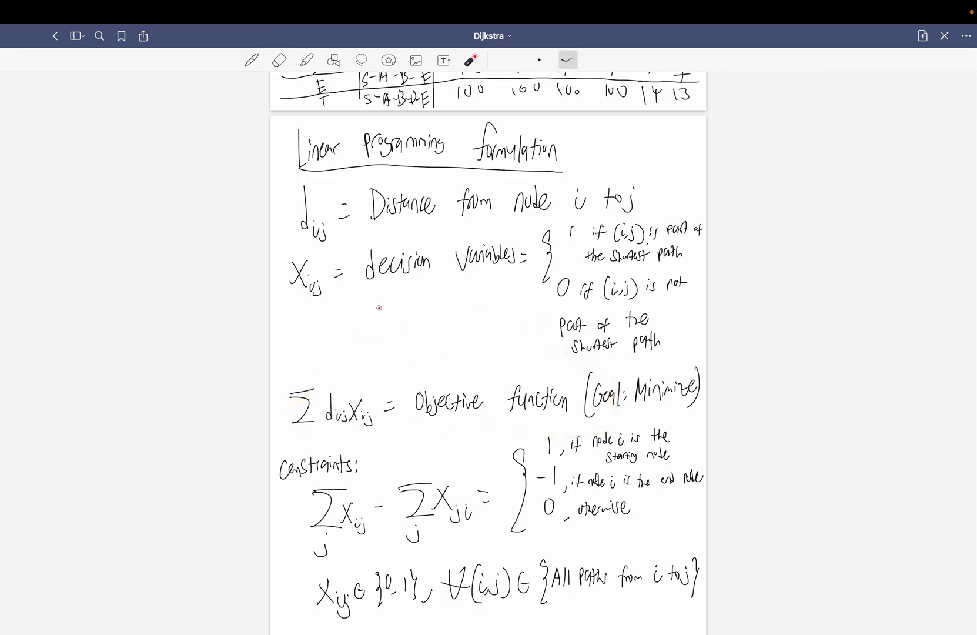
{"action": "left_click_drag", "start_coordinate": [380, 294], "coordinate": [524, 292]}
{"action": "mouse_move", "coordinate": [366, 232]}
{"action": "left_mouse_down"}
{"action": "mouse_move", "coordinate": [617, 216]}
{"action": "mouse_move", "coordinate": [608, 230]}
{"action": "left_mouse_up"}
Return to the graph and trace the edges joining S, A and B with the laser pointer
{"action": "scroll", "coordinate": [324, 563], "scroll_direction": "up", "scroll_amount": 10}
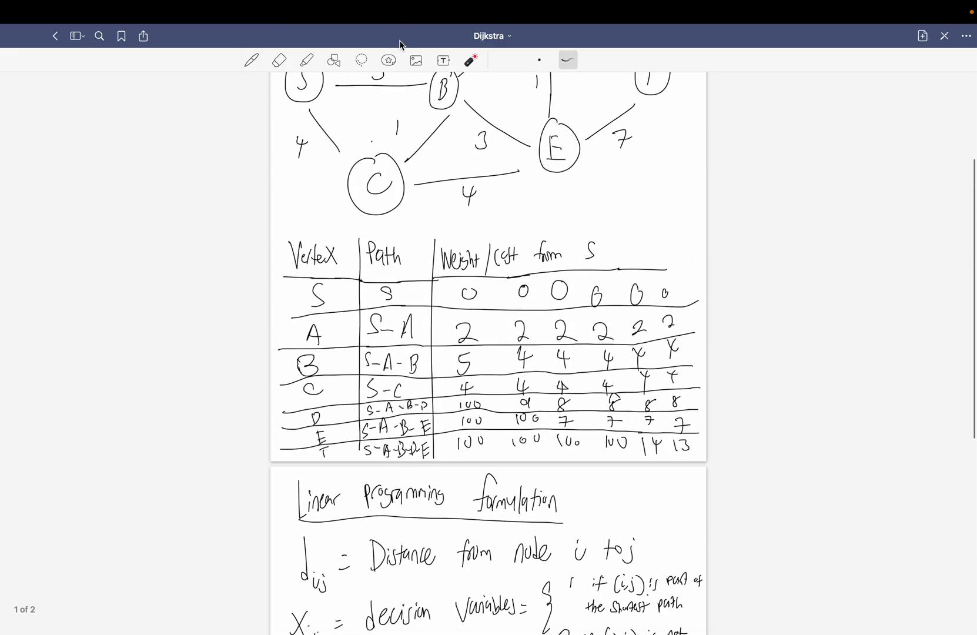
{"action": "scroll", "coordinate": [382, 145], "scroll_direction": "up", "scroll_amount": 3}
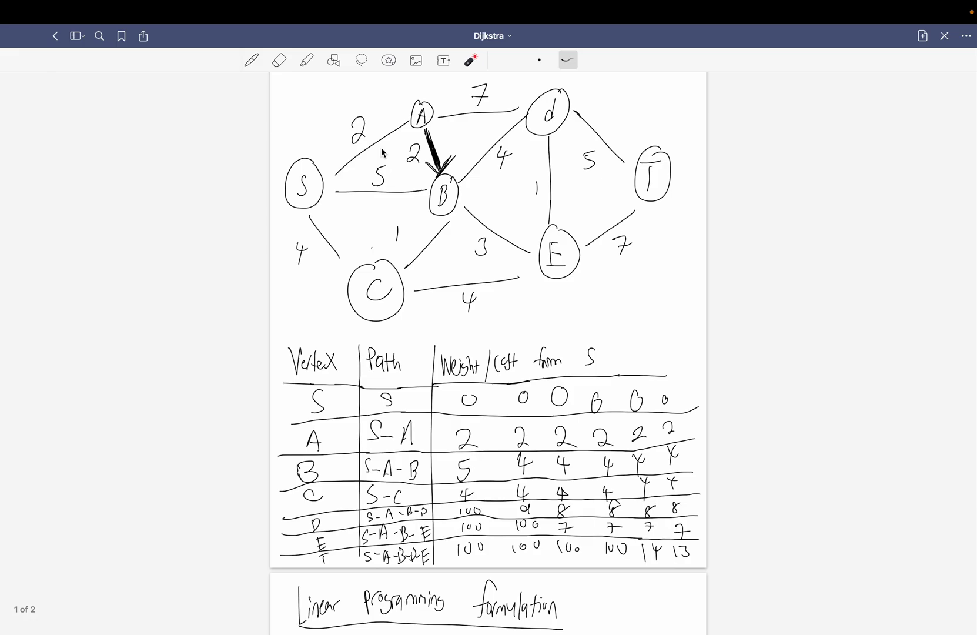
{"action": "mouse_move", "coordinate": [314, 195]}
{"action": "left_mouse_down"}
{"action": "mouse_move", "coordinate": [443, 131]}
{"action": "mouse_move", "coordinate": [347, 174]}
{"action": "left_mouse_up"}
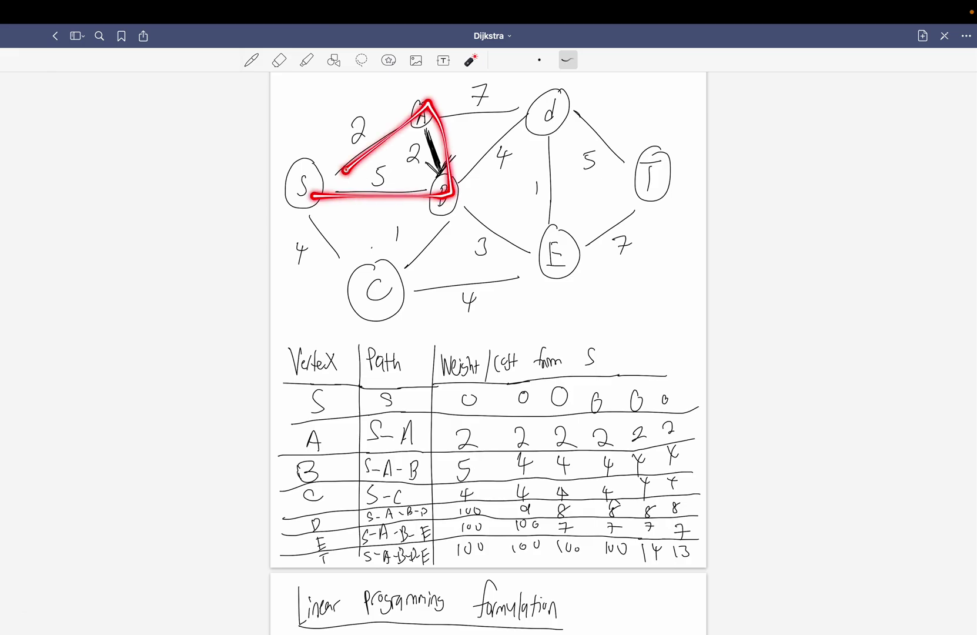
Compare the constraint equations in the linear programming formulation with the node connections in the graph
{"action": "scroll", "coordinate": [373, 354], "scroll_direction": "down", "scroll_amount": 10}
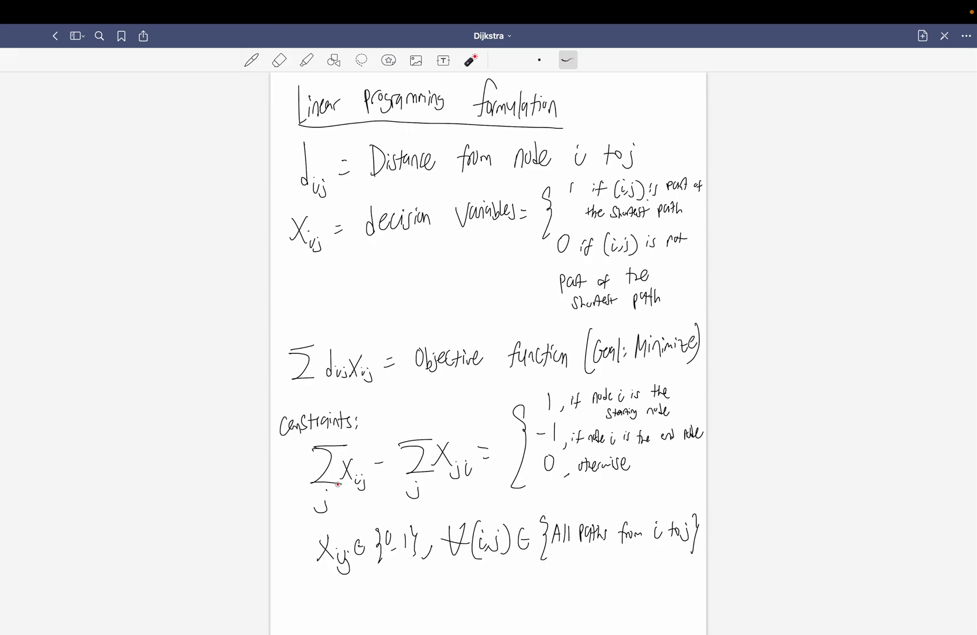
{"action": "scroll", "coordinate": [338, 483], "scroll_direction": "up", "scroll_amount": 10}
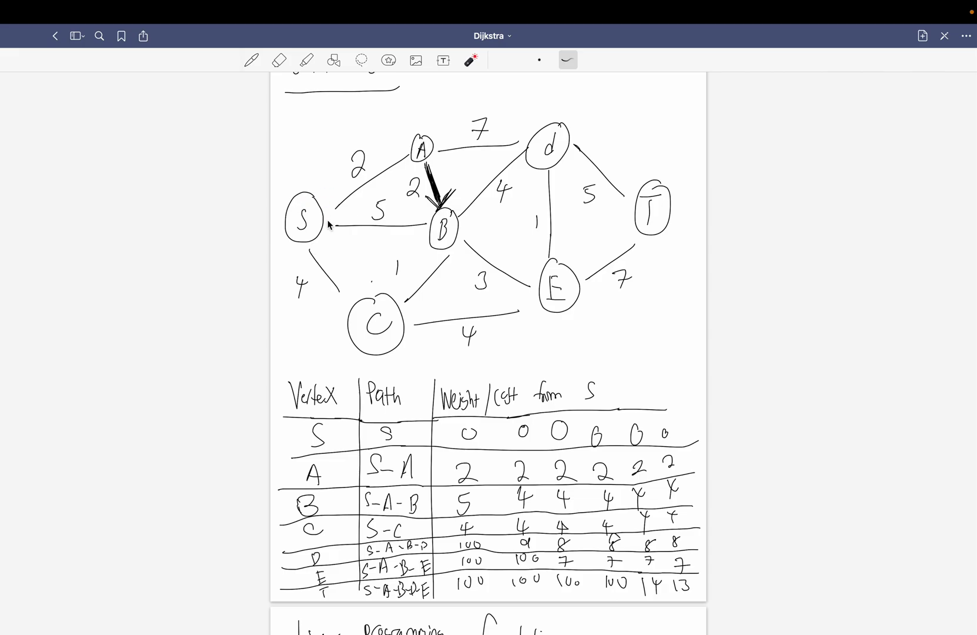
{"action": "scroll", "coordinate": [329, 224], "scroll_direction": "down", "scroll_amount": 10}
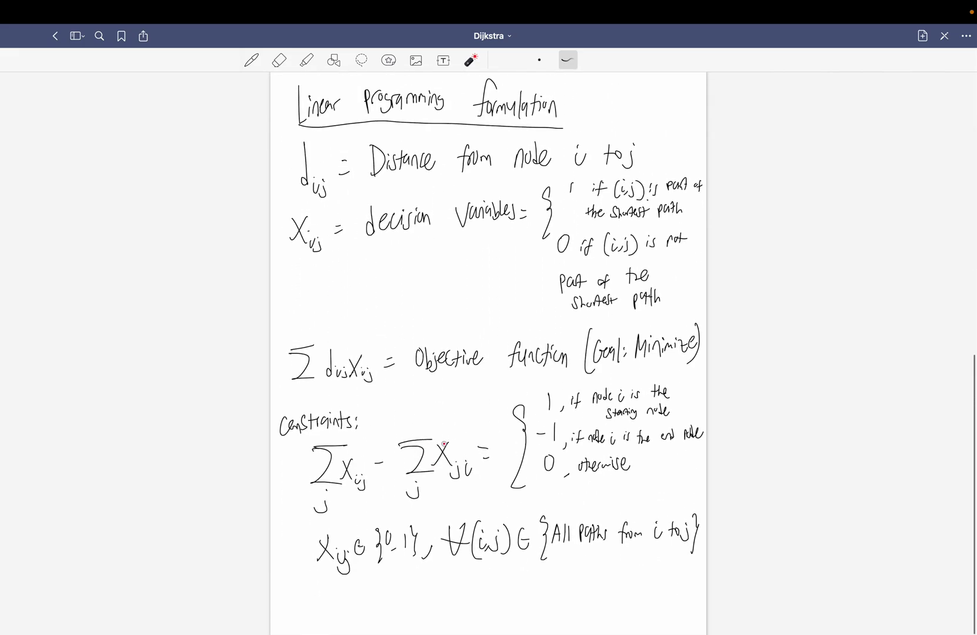
Return to the graph and trace the edges from D and E into T, relating them to the constraints
{"action": "scroll", "coordinate": [644, 459], "scroll_direction": "up", "scroll_amount": 10}
{"action": "scroll", "coordinate": [560, 484], "scroll_direction": "up", "scroll_amount": 3}
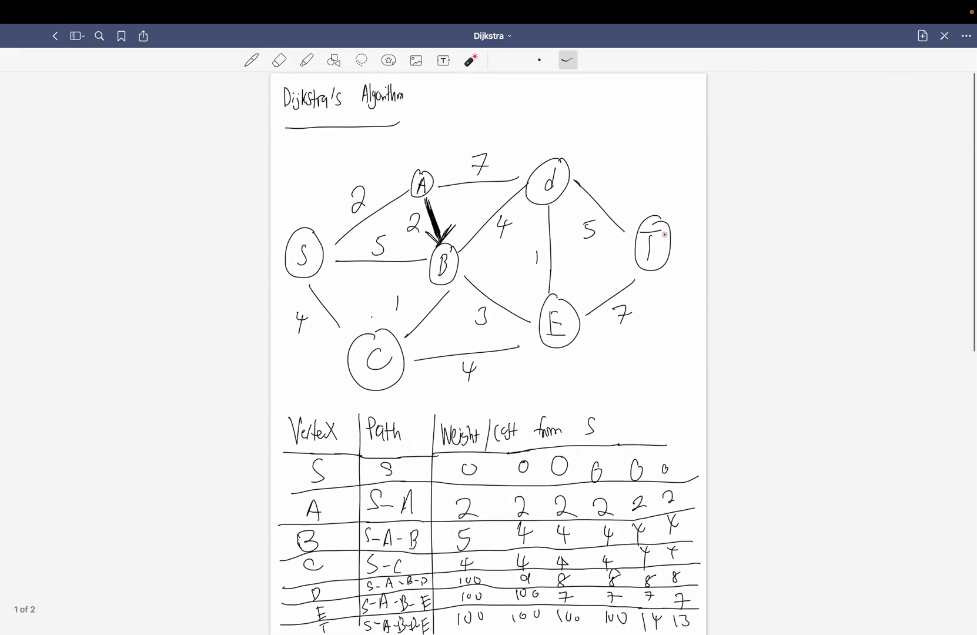
{"action": "left_click_drag", "start_coordinate": [677, 251], "coordinate": [785, 249]}
{"action": "left_click_drag", "start_coordinate": [573, 199], "coordinate": [611, 238]}
{"action": "left_click_drag", "start_coordinate": [595, 310], "coordinate": [652, 232]}
{"action": "scroll", "coordinate": [669, 236], "scroll_direction": "down", "scroll_amount": 15}
{"action": "scroll", "coordinate": [669, 236], "scroll_direction": "down", "scroll_amount": 3}
Trace the S–A edge on the graph and underline the "otherwise" case of the constraints in the linear programming formulation
{"action": "scroll", "coordinate": [506, 491], "scroll_direction": "up", "scroll_amount": 15}
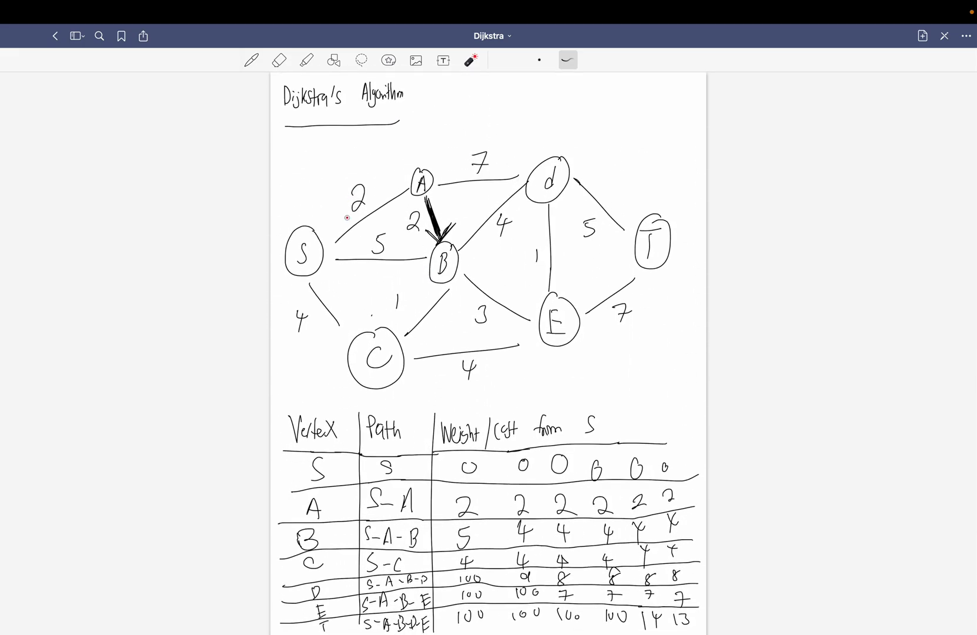
{"action": "mouse_move", "coordinate": [345, 232]}
{"action": "left_mouse_down"}
{"action": "mouse_move", "coordinate": [510, 109]}
{"action": "mouse_move", "coordinate": [421, 182]}
{"action": "left_mouse_up"}
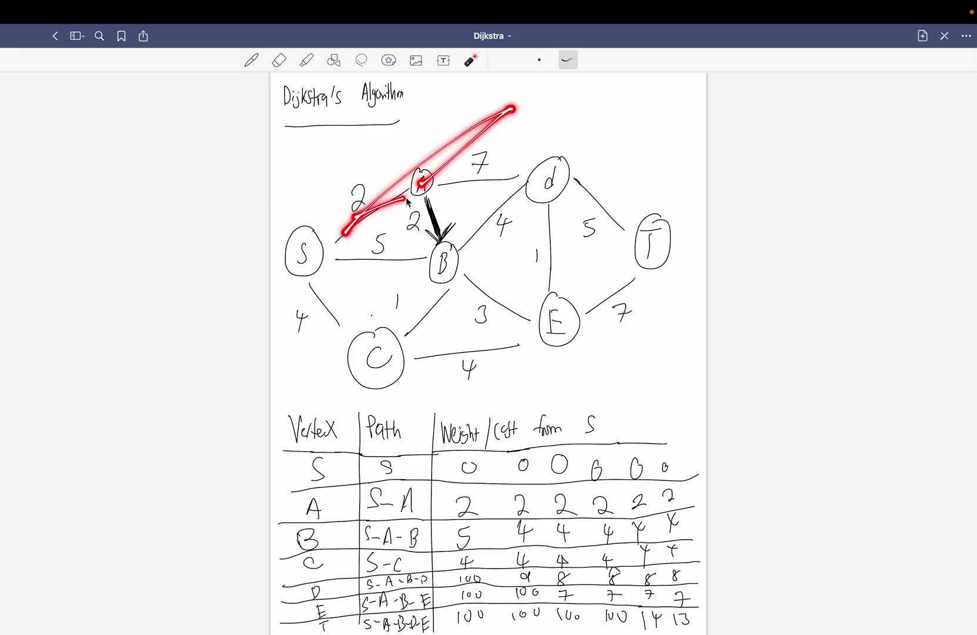
{"action": "left_click_drag", "start_coordinate": [345, 233], "coordinate": [424, 179]}
{"action": "scroll", "coordinate": [426, 242], "scroll_direction": "down", "scroll_amount": 15}
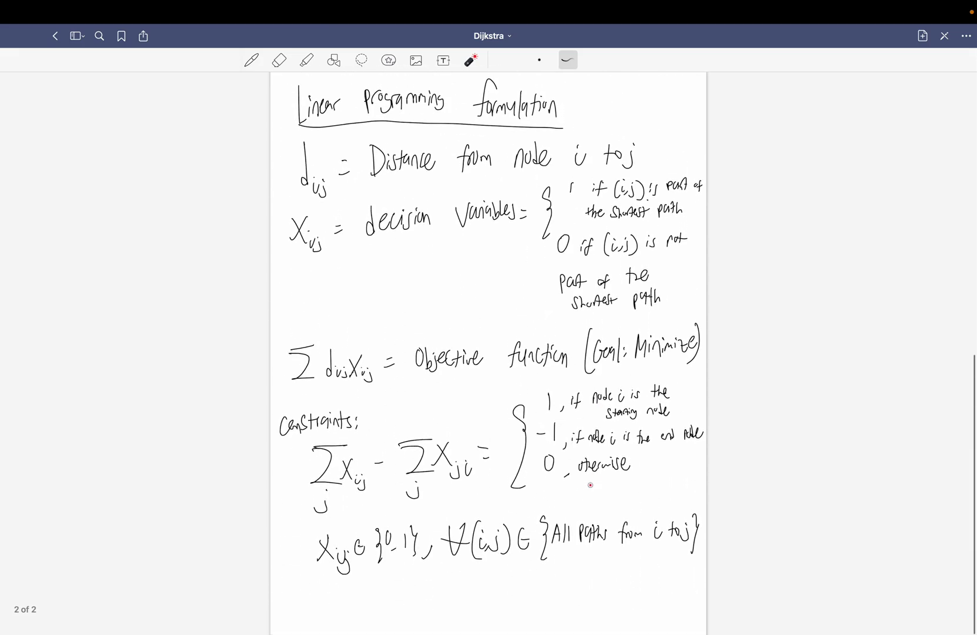
{"action": "left_click_drag", "start_coordinate": [540, 487], "coordinate": [647, 487]}
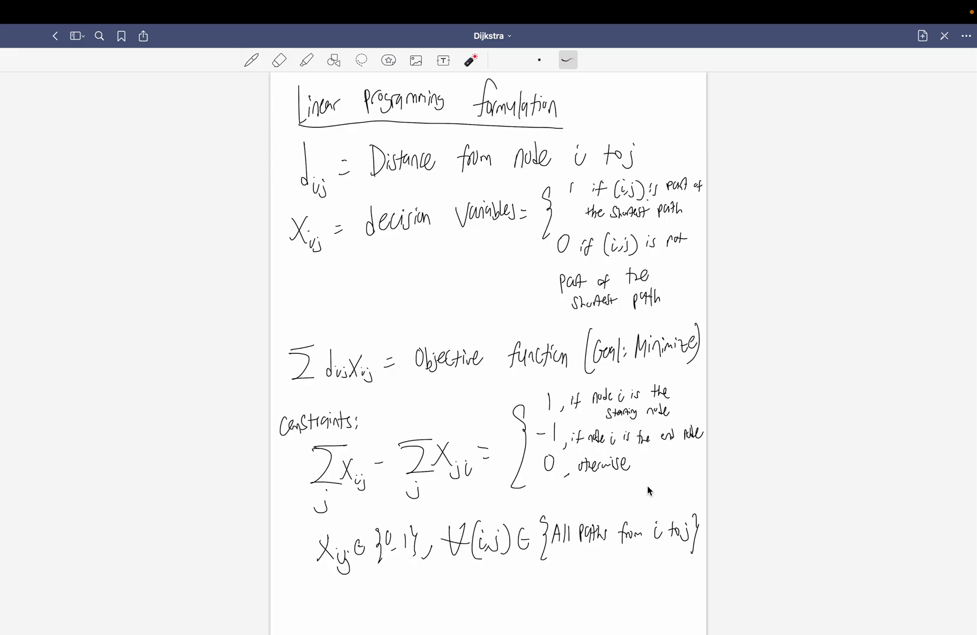
Underline the distance definition, decision variables, objective function and flow constraint in the linear programming formulation
{"action": "scroll", "coordinate": [647, 485], "scroll_direction": "up", "scroll_amount": 1}
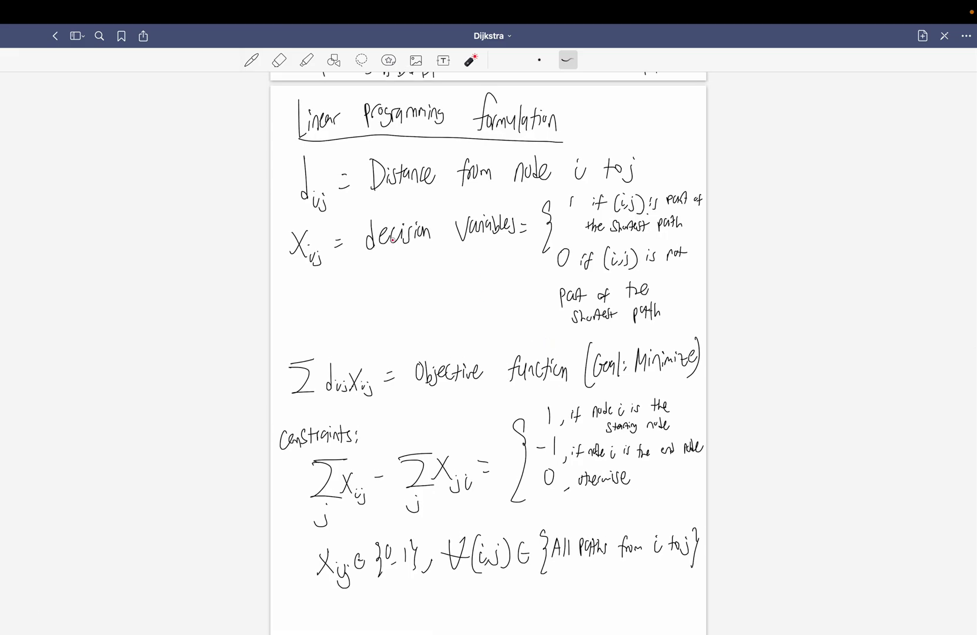
{"action": "left_click_drag", "start_coordinate": [371, 199], "coordinate": [617, 199]}
{"action": "left_click_drag", "start_coordinate": [392, 244], "coordinate": [478, 244]}
{"action": "left_click_drag", "start_coordinate": [385, 401], "coordinate": [614, 379]}
{"action": "left_click_drag", "start_coordinate": [307, 533], "coordinate": [472, 536]}
Switch to the Shortest Path workbook in Excel and highlight column S and the remaining columns of the distance matrix
{"action": "key", "text": "ctrl+Left"}
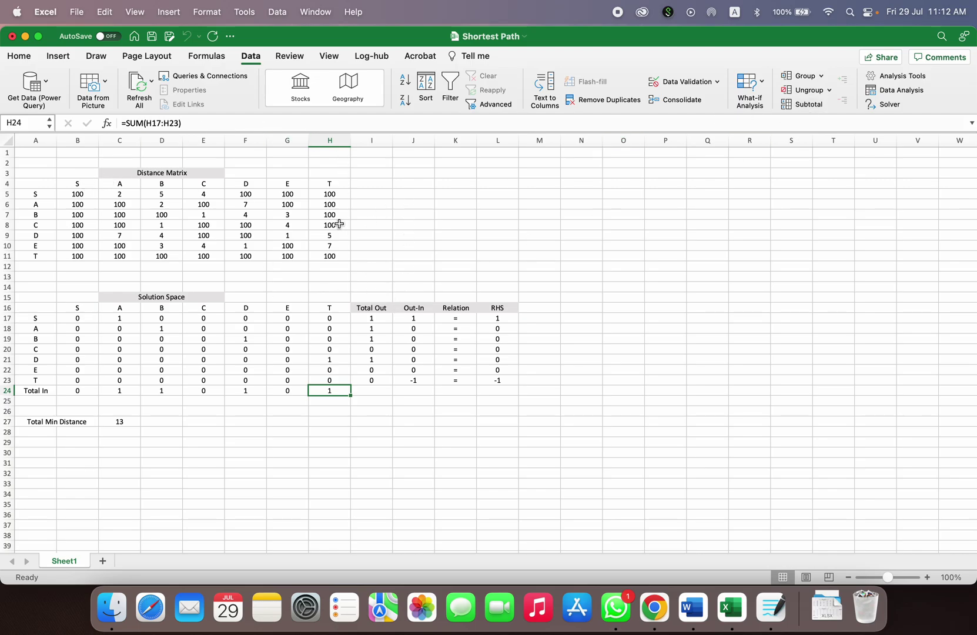
{"action": "left_click", "coordinate": [84, 192]}
{"action": "left_click_drag", "start_coordinate": [84, 193], "coordinate": [82, 258]}
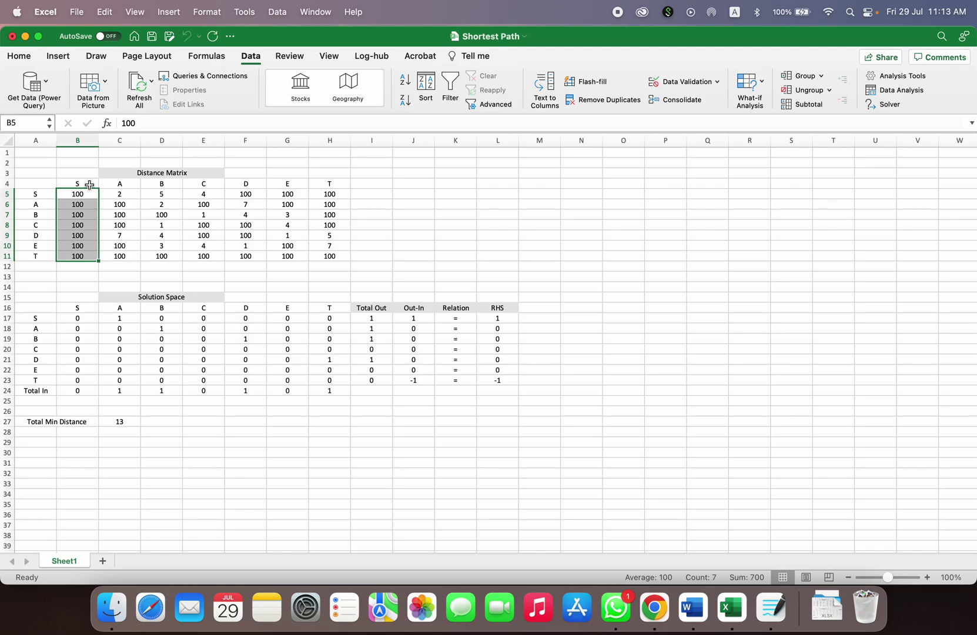
{"action": "left_click_drag", "start_coordinate": [106, 185], "coordinate": [341, 257]}
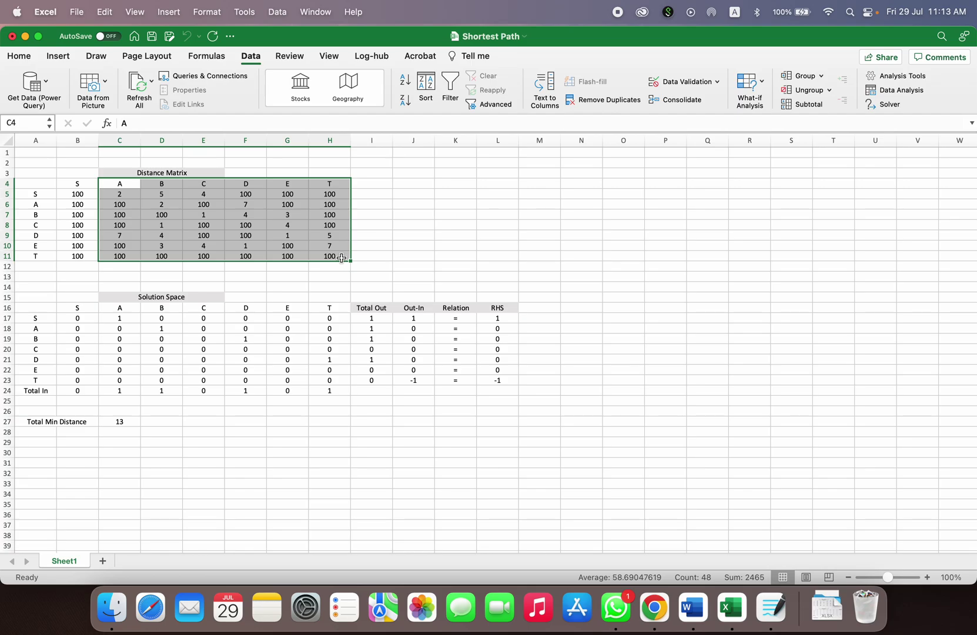
{"action": "key", "text": "shift+BackSpace"}
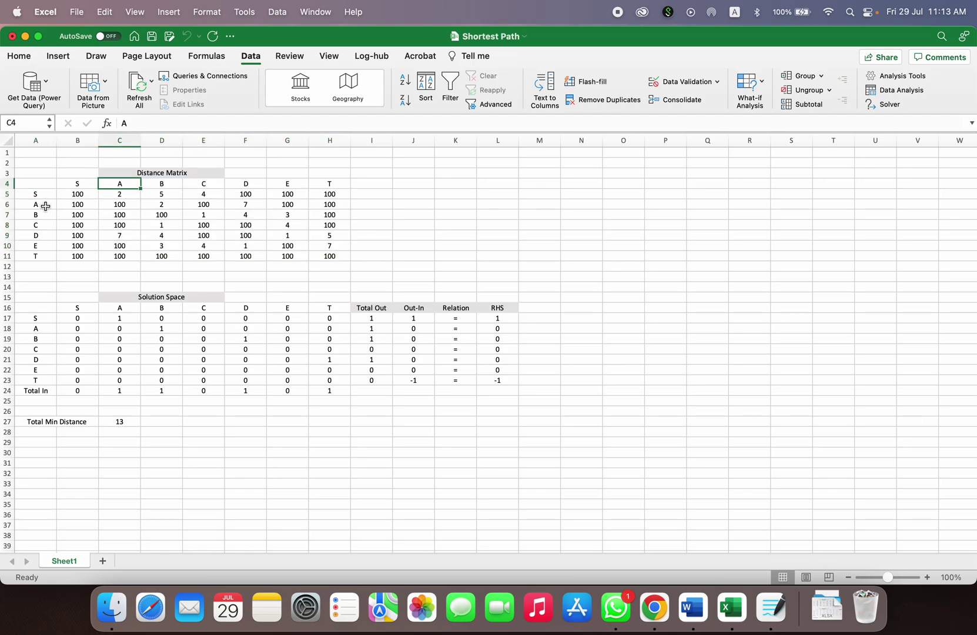
Point out the Distance Matrix title, highlight the distances from T in row 11, and highlight the whole matrix
{"action": "left_click", "coordinate": [163, 175]}
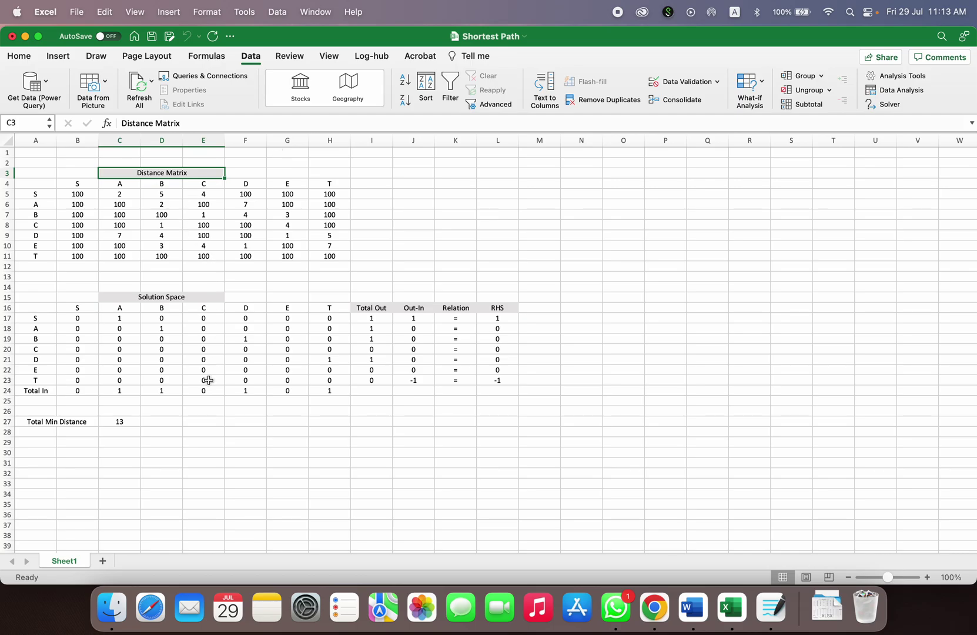
{"action": "left_click", "coordinate": [45, 257]}
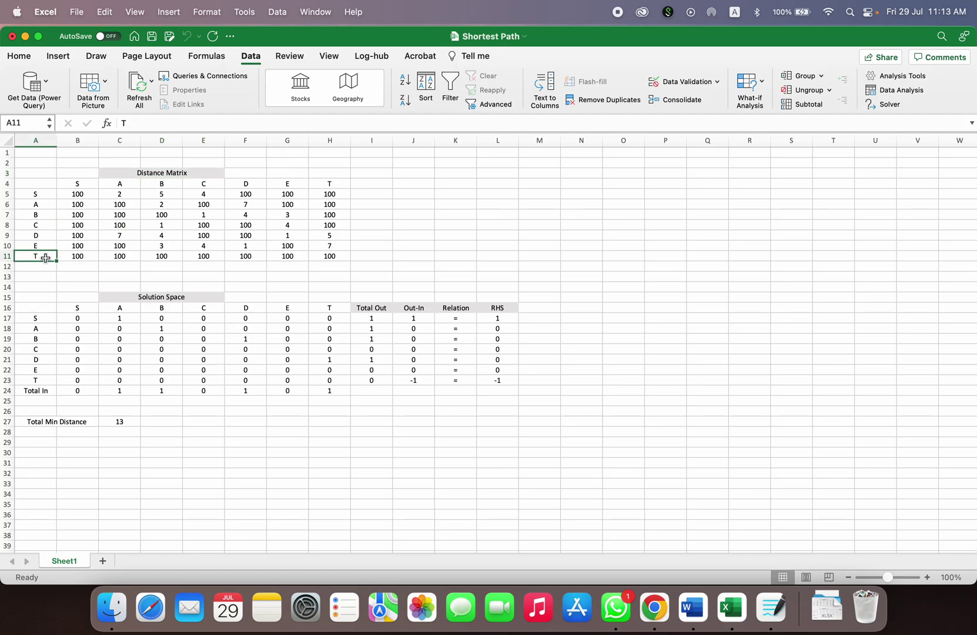
{"action": "left_click_drag", "start_coordinate": [88, 256], "coordinate": [345, 259]}
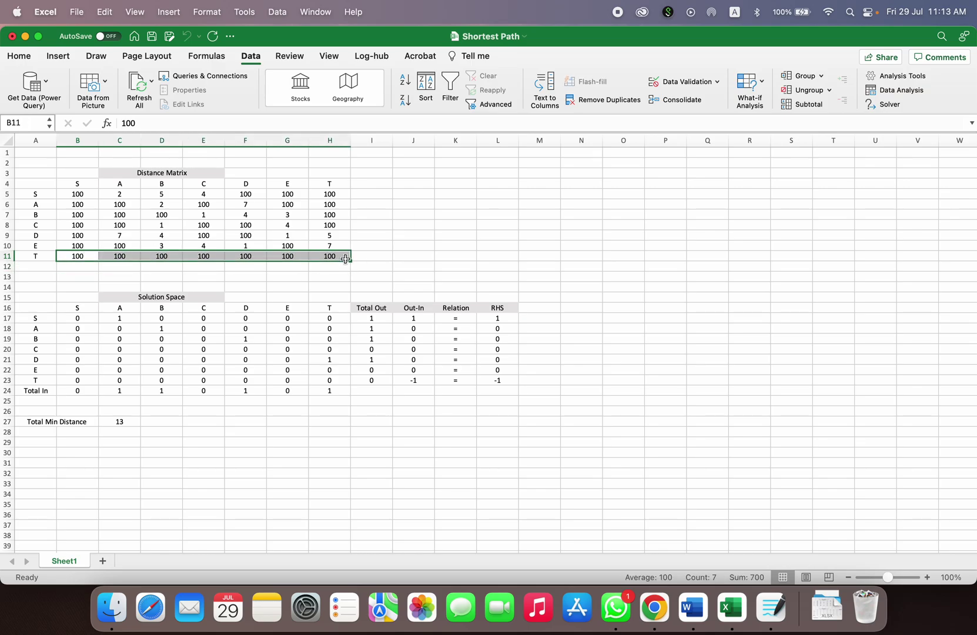
{"action": "left_click", "coordinate": [203, 215]}
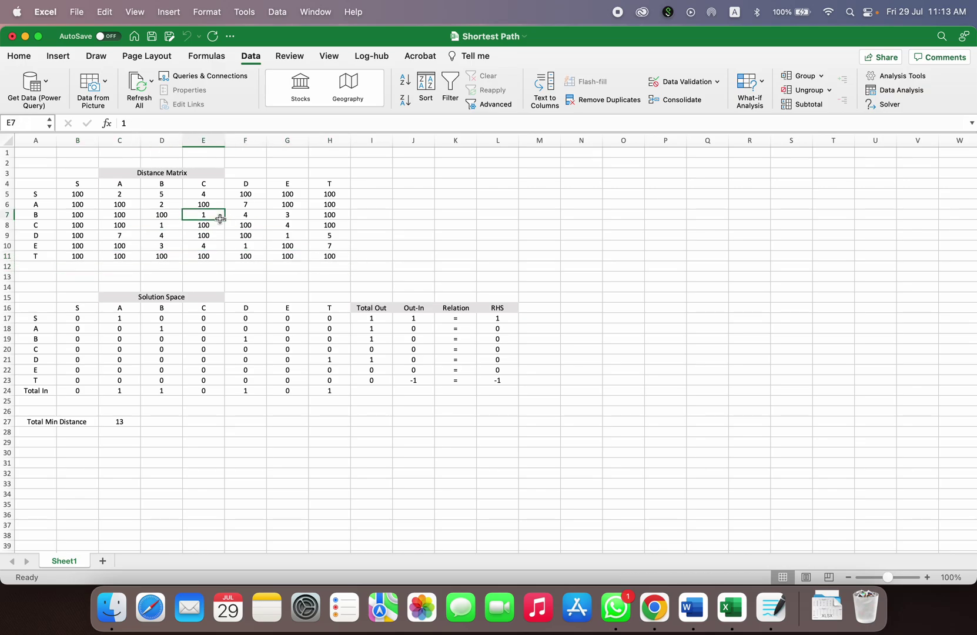
{"action": "left_click_drag", "start_coordinate": [77, 183], "coordinate": [333, 259]}
{"action": "left_click", "coordinate": [326, 277]}
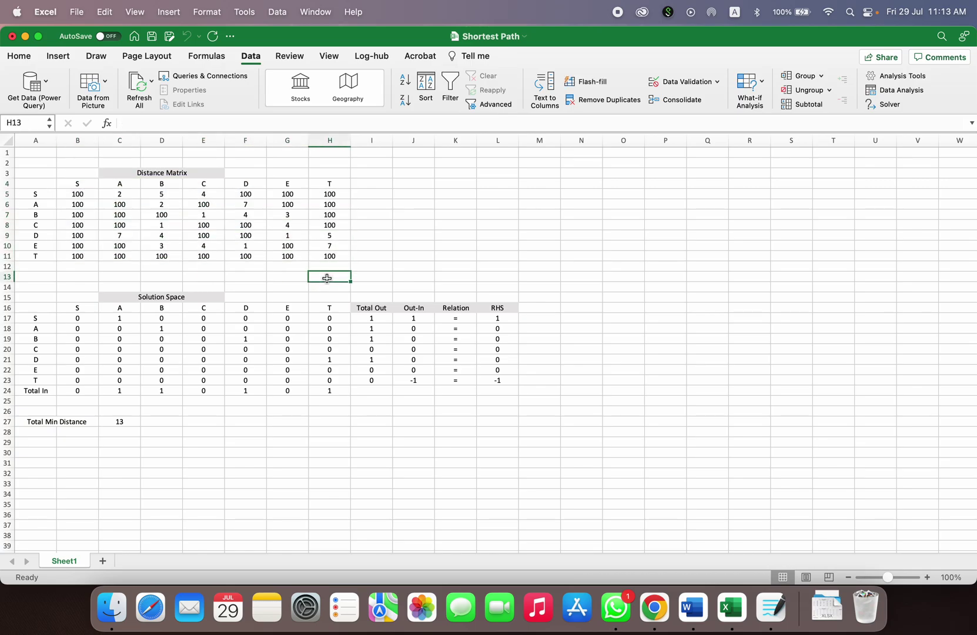
{"action": "left_click_drag", "start_coordinate": [77, 318], "coordinate": [331, 394]}
{"action": "key", "text": "Delete"}
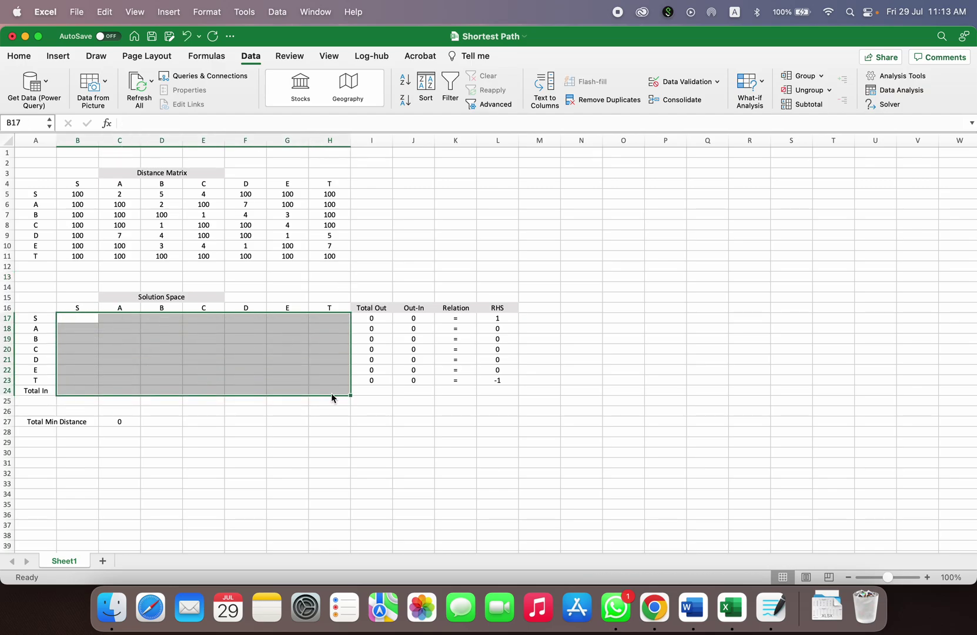
{"action": "left_click", "coordinate": [331, 397]}
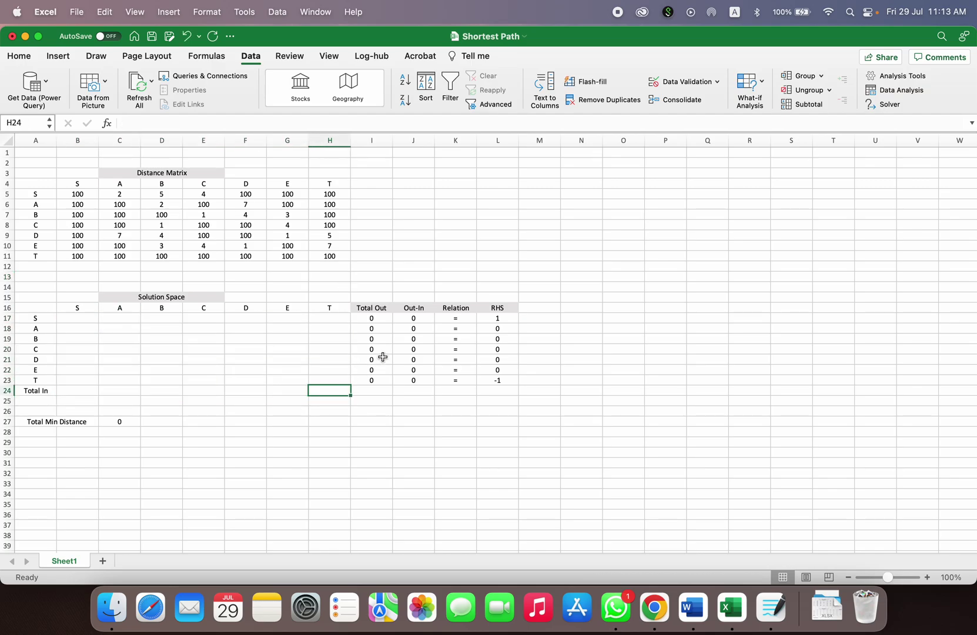
{"action": "left_click_drag", "start_coordinate": [379, 307], "coordinate": [379, 400]}
{"action": "left_click", "coordinate": [377, 400]}
{"action": "key", "text": "super+z"}
Clear the decision variable cells B17:H23 in the solution space, keeping the Total In row
{"action": "left_click", "coordinate": [201, 400]}
{"action": "left_click_drag", "start_coordinate": [88, 321], "coordinate": [348, 380]}
{"action": "key", "text": "Delete"}
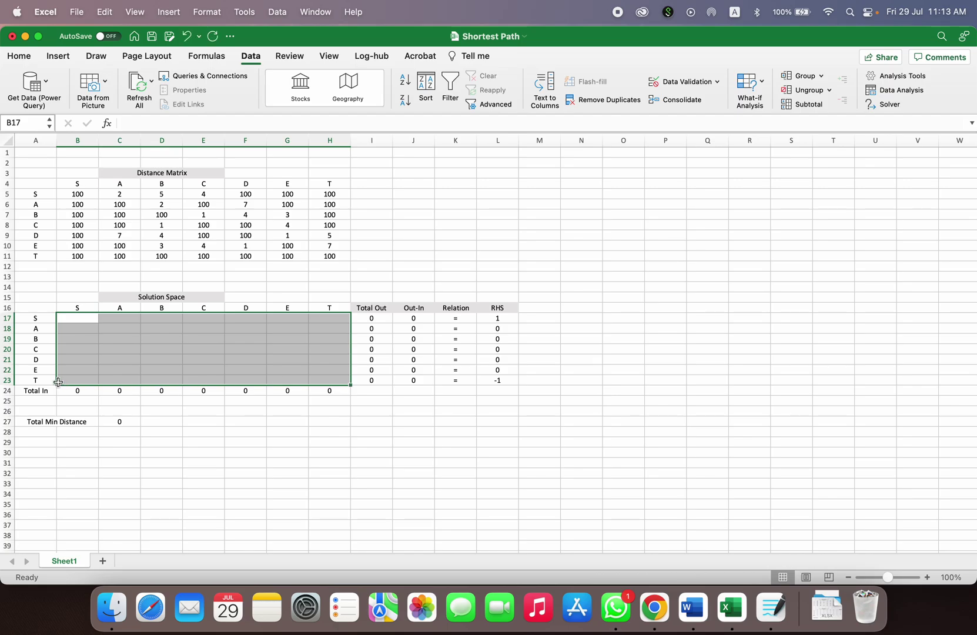
Examine the Total In, Total Out and Out-In formulas for S and the cells they add up
{"action": "left_click", "coordinate": [77, 390]}
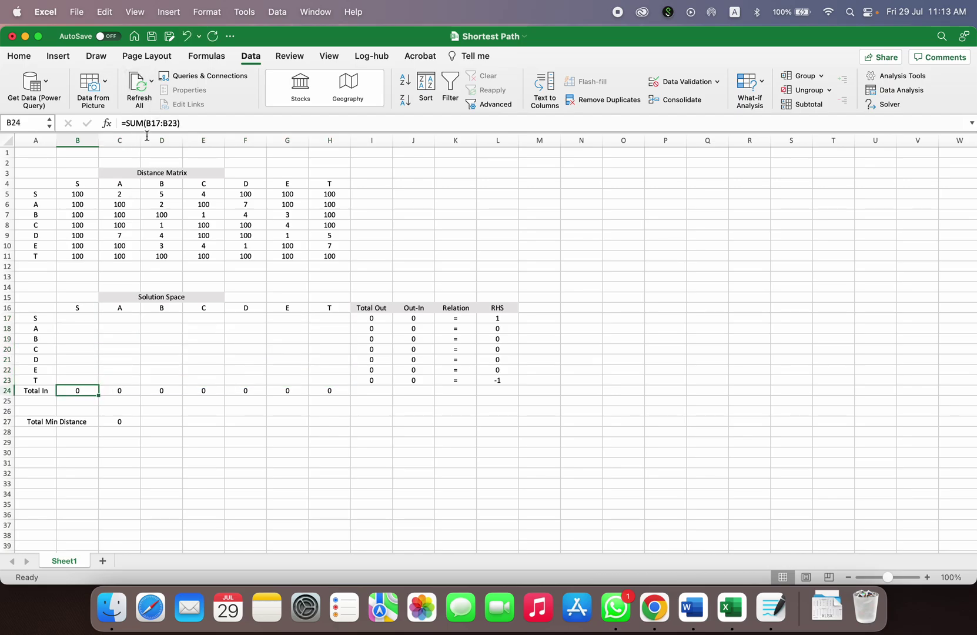
{"action": "left_click_drag", "start_coordinate": [96, 321], "coordinate": [97, 359]}
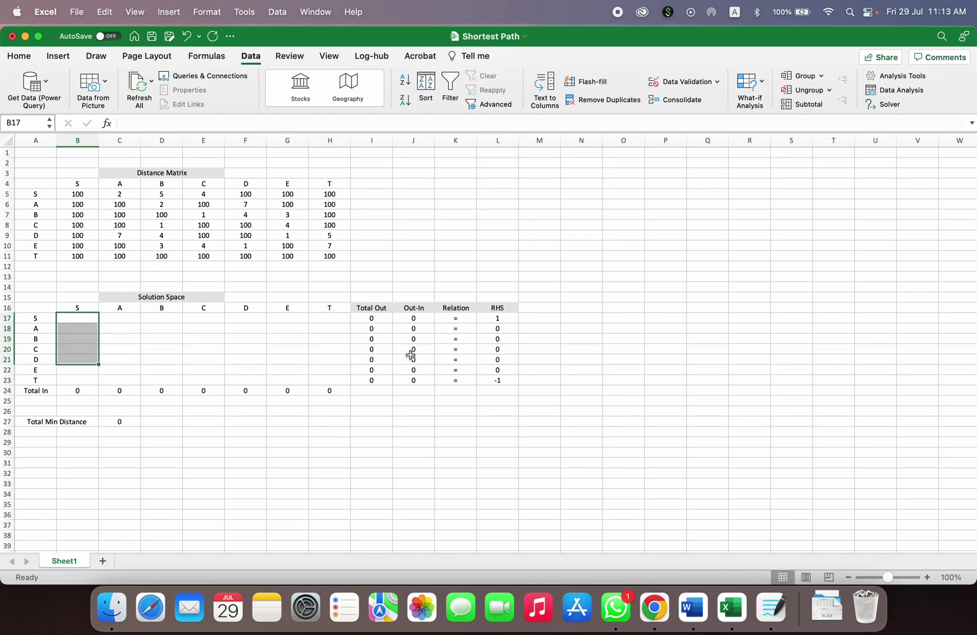
{"action": "left_click", "coordinate": [383, 317]}
{"action": "left_click_drag", "start_coordinate": [69, 324], "coordinate": [326, 319]}
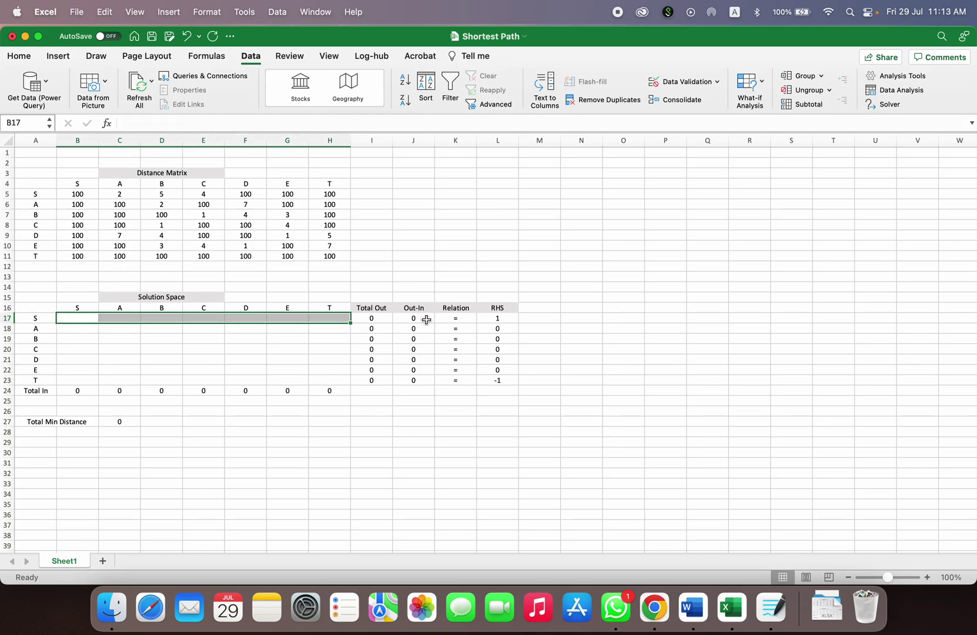
{"action": "left_click", "coordinate": [424, 319]}
{"action": "left_click", "coordinate": [379, 318]}
{"action": "left_click", "coordinate": [78, 390]}
Highlight the Relation column and point out the RHS values for S, the intermediate nodes and T
{"action": "left_click_drag", "start_coordinate": [465, 318], "coordinate": [467, 379]}
{"action": "left_click", "coordinate": [515, 315]}
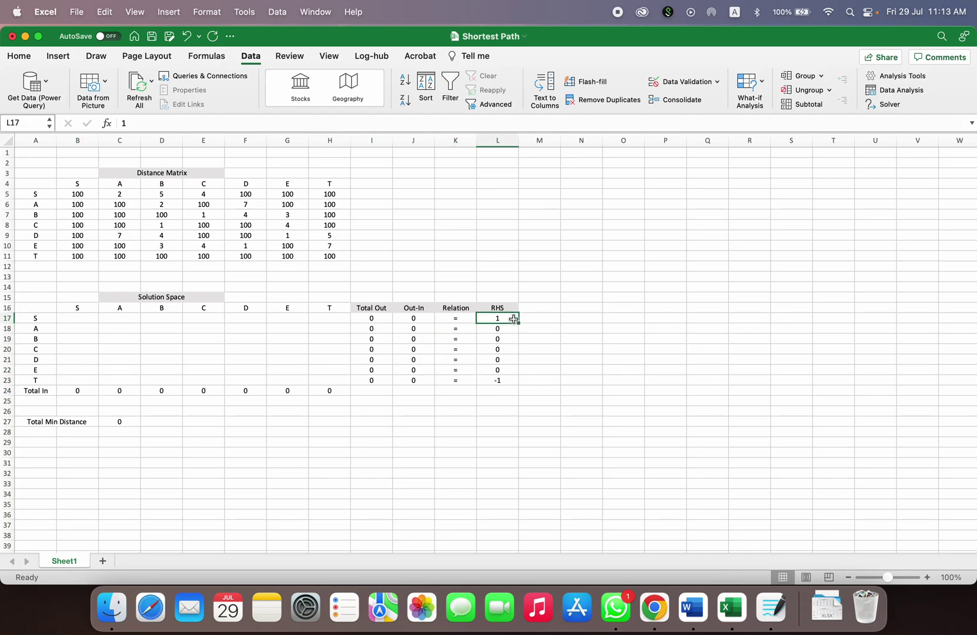
{"action": "left_click_drag", "start_coordinate": [512, 329], "coordinate": [512, 371]}
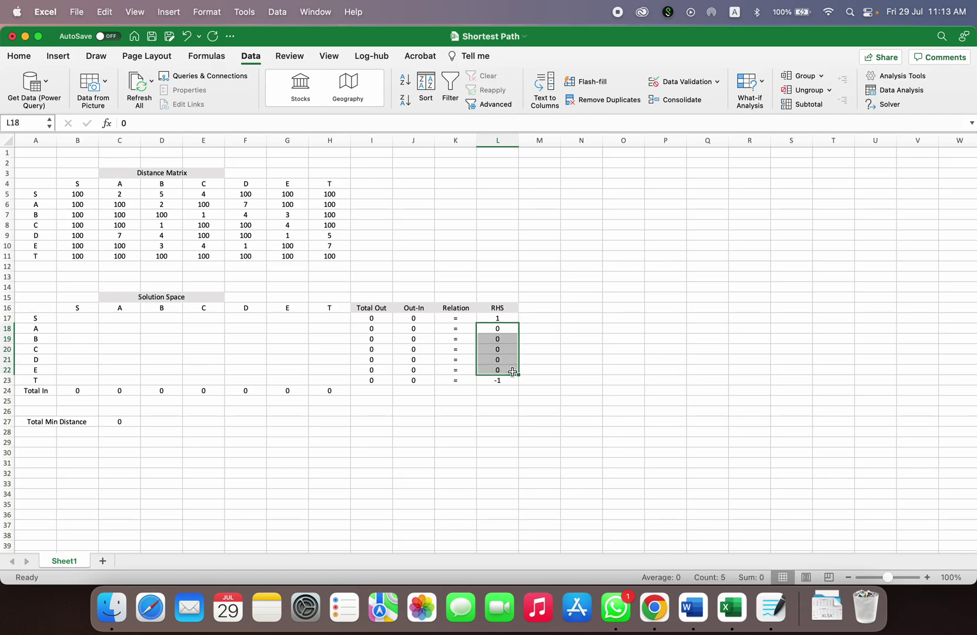
{"action": "left_click", "coordinate": [513, 380]}
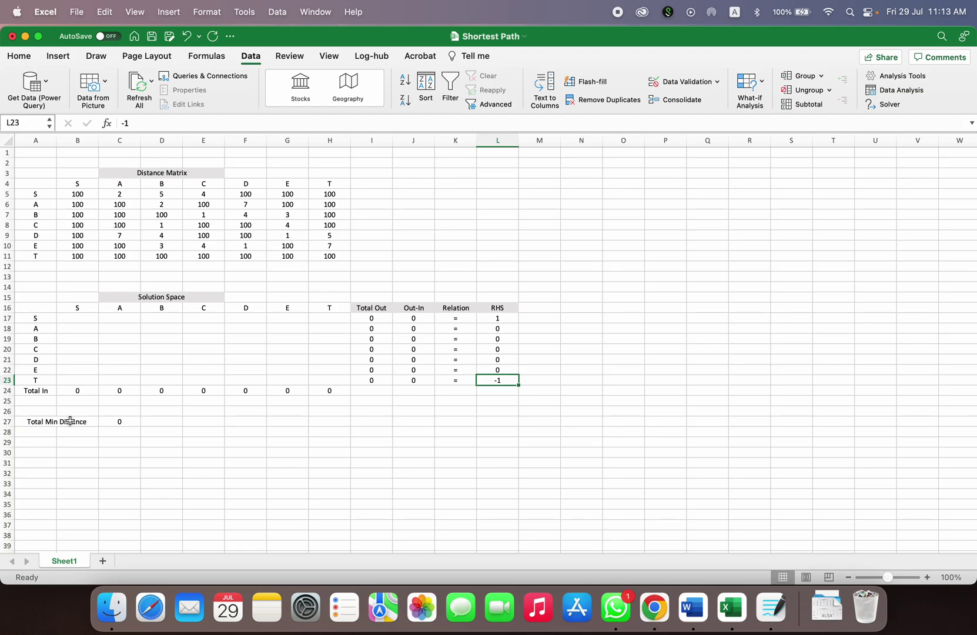
Compare the Total Min Distance formula in C27 with the objective function in the Dijkstra notes
{"action": "left_click", "coordinate": [129, 420]}
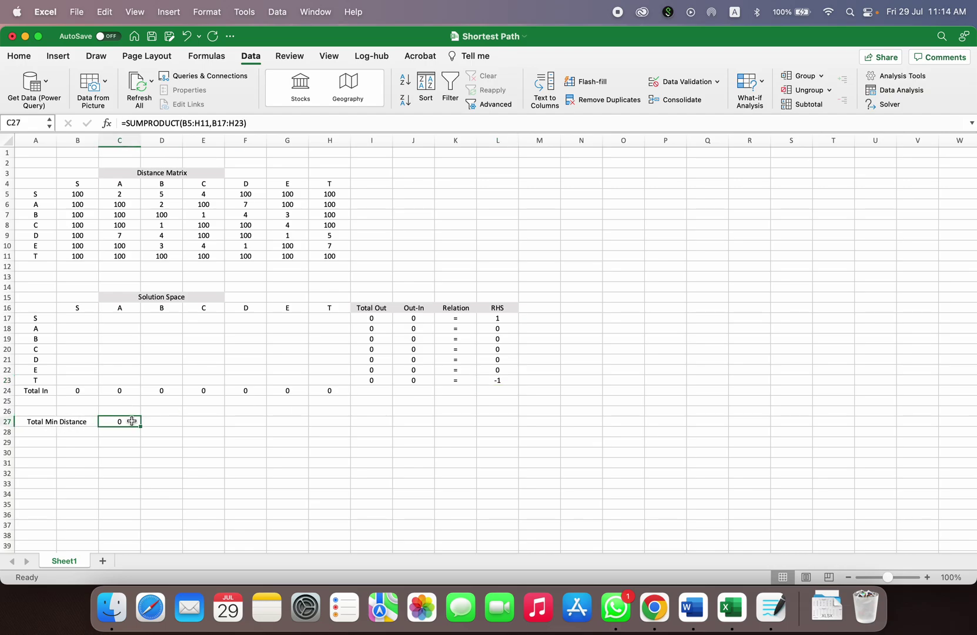
{"action": "key", "text": "ctrl+Right"}
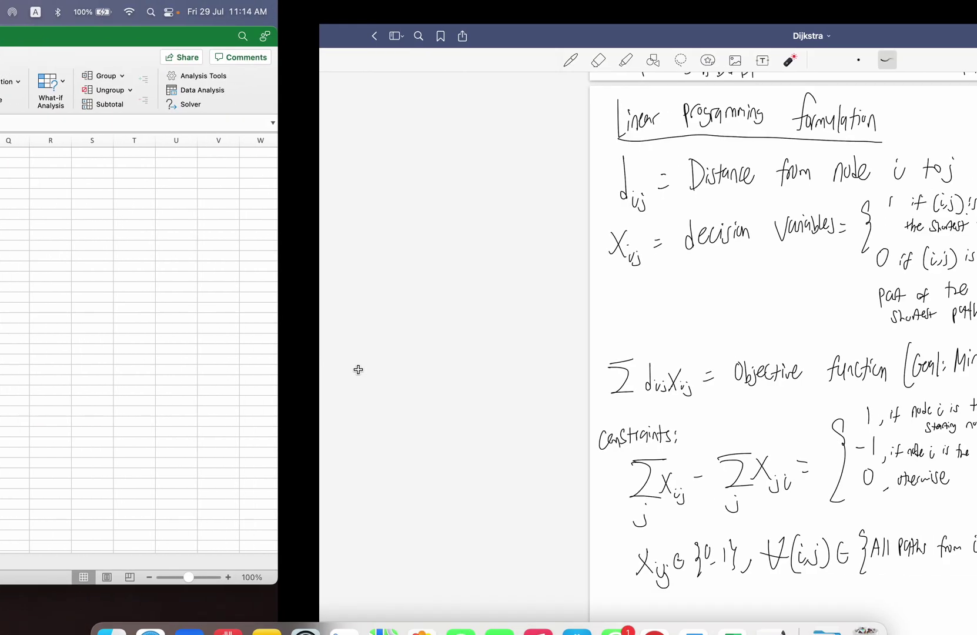
{"action": "left_click_drag", "start_coordinate": [296, 406], "coordinate": [416, 408]}
{"action": "key", "text": "ctrl+Left"}
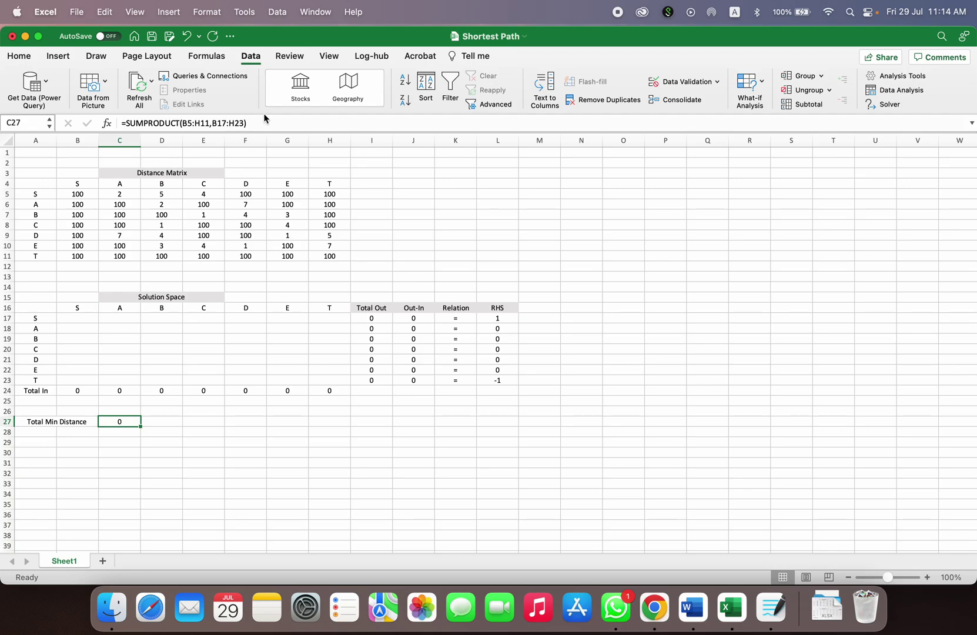
Highlight the distance range B5:H11 and check its use in the Total Min Distance formula in C27
{"action": "left_click_drag", "start_coordinate": [78, 196], "coordinate": [337, 256]}
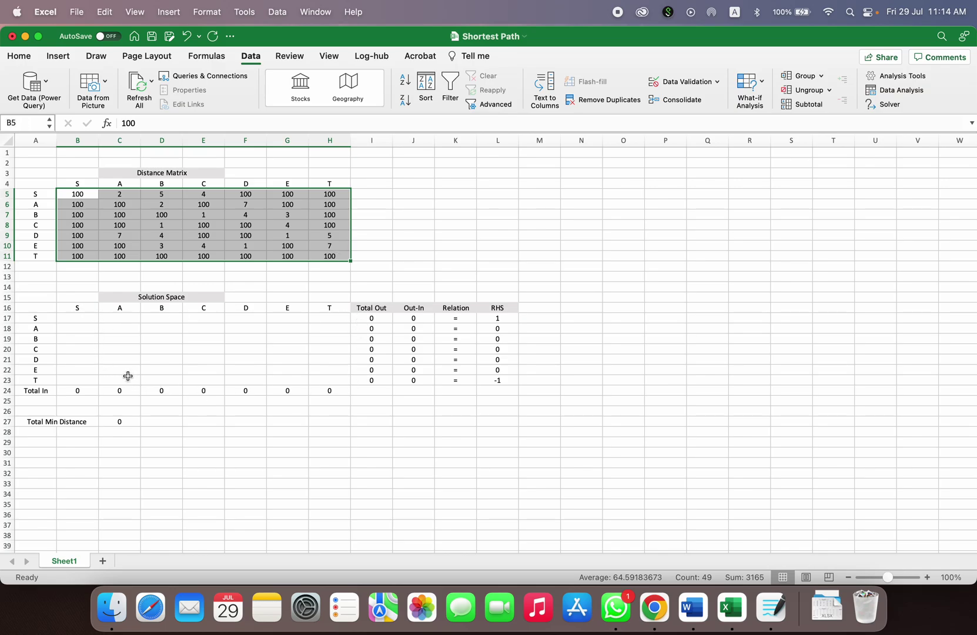
{"action": "left_click", "coordinate": [231, 435]}
{"action": "left_click", "coordinate": [120, 417]}
{"action": "type", "text": "=SUMPRODUCT(B5:H11,B17:H23)"}
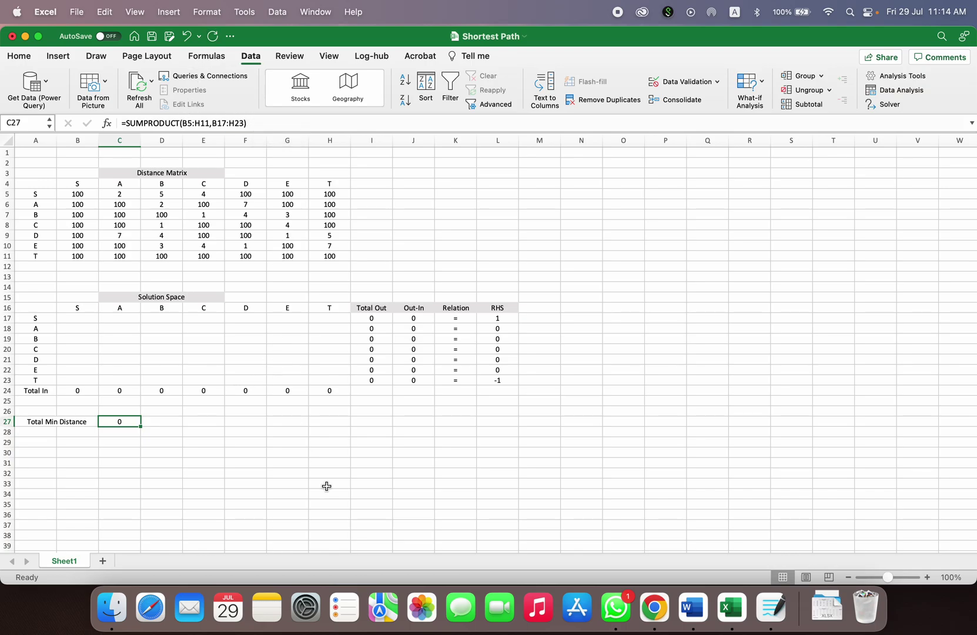
Open Solver and reassign the Total Min Distance cell C27 as the objective
{"action": "left_click", "coordinate": [889, 104]}
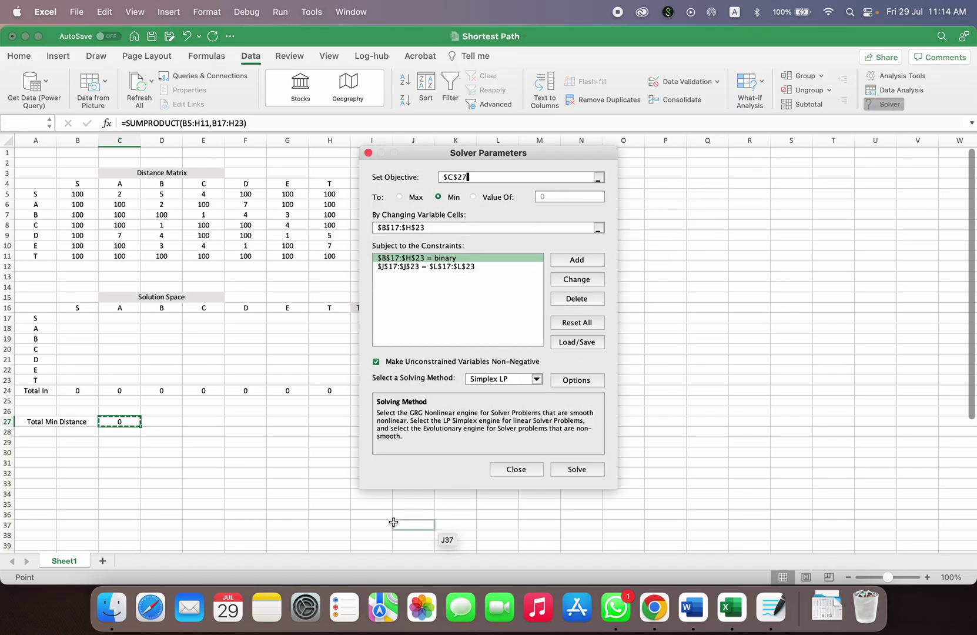
{"action": "left_click_drag", "start_coordinate": [472, 177], "coordinate": [377, 176]}
{"action": "key", "text": "BackSpace"}
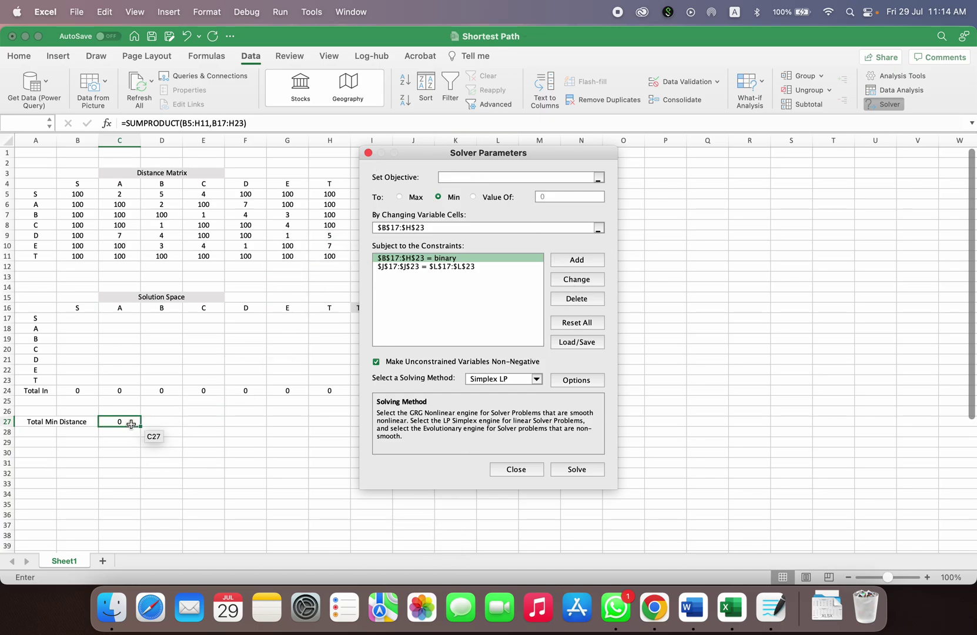
{"action": "left_click", "coordinate": [130, 423]}
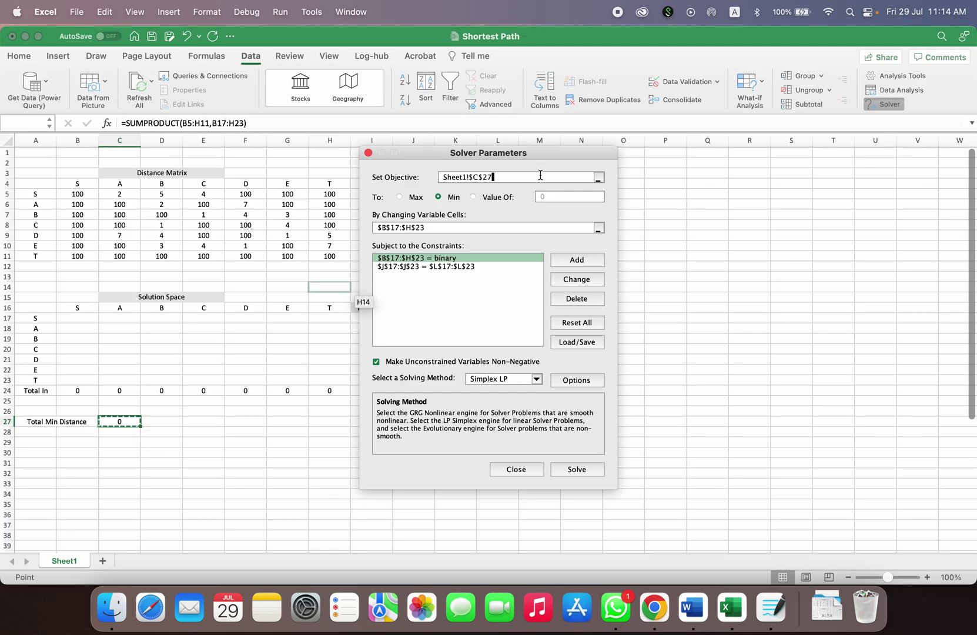
Review the variable cells B17:H23 and the constraints in Solver, moving the dialog clear of the Out-In and RHS columns
{"action": "left_click", "coordinate": [439, 227]}
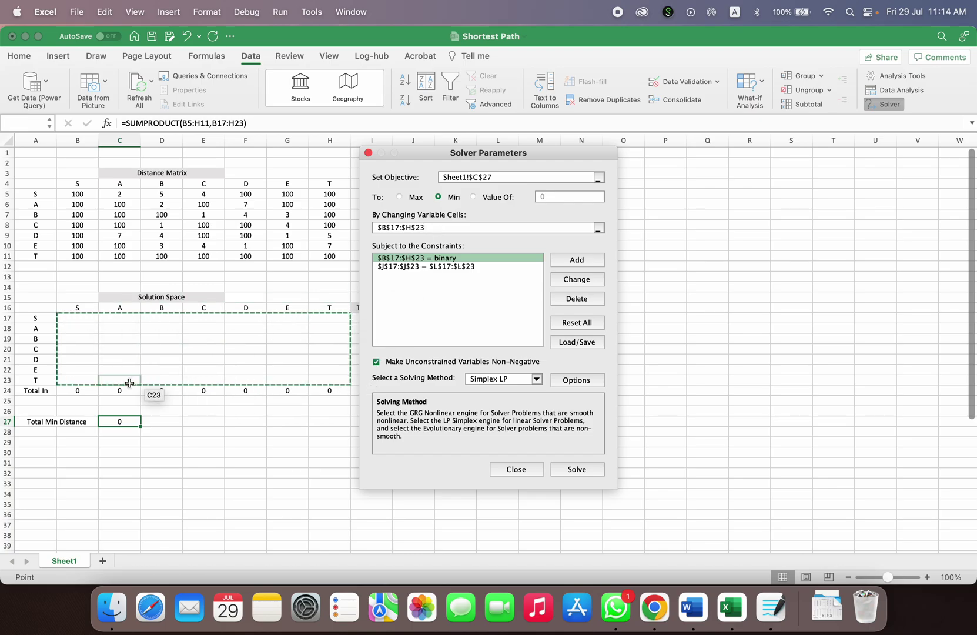
{"action": "left_click", "coordinate": [527, 297]}
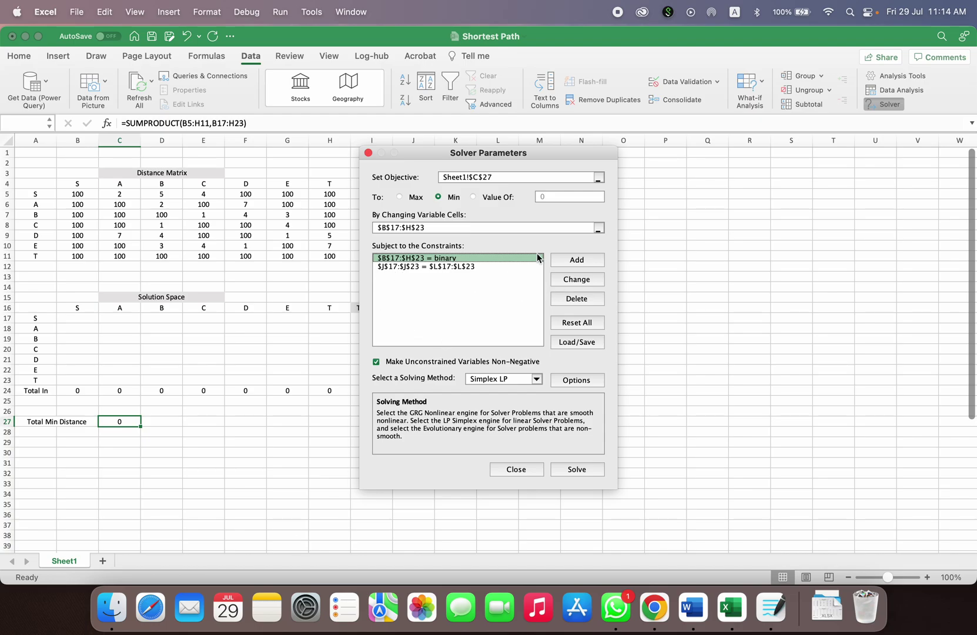
{"action": "left_click_drag", "start_coordinate": [553, 152], "coordinate": [760, 145]}
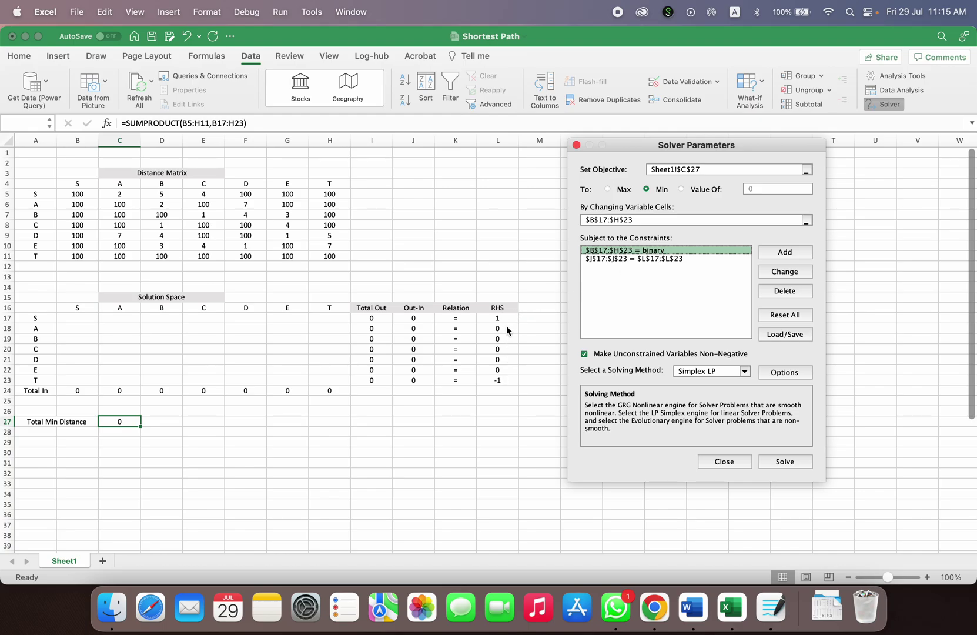
Delete the Solver constraint on the Out-In values and add it again as J17:J23 = L17:L23
{"action": "left_click", "coordinate": [726, 259]}
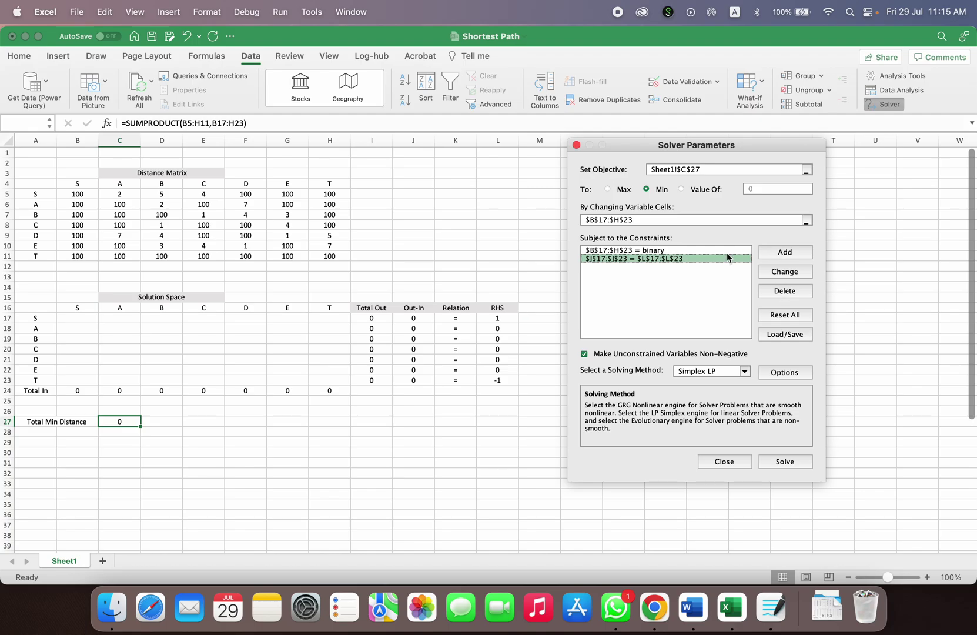
{"action": "left_click", "coordinate": [781, 290]}
{"action": "left_click", "coordinate": [785, 253]}
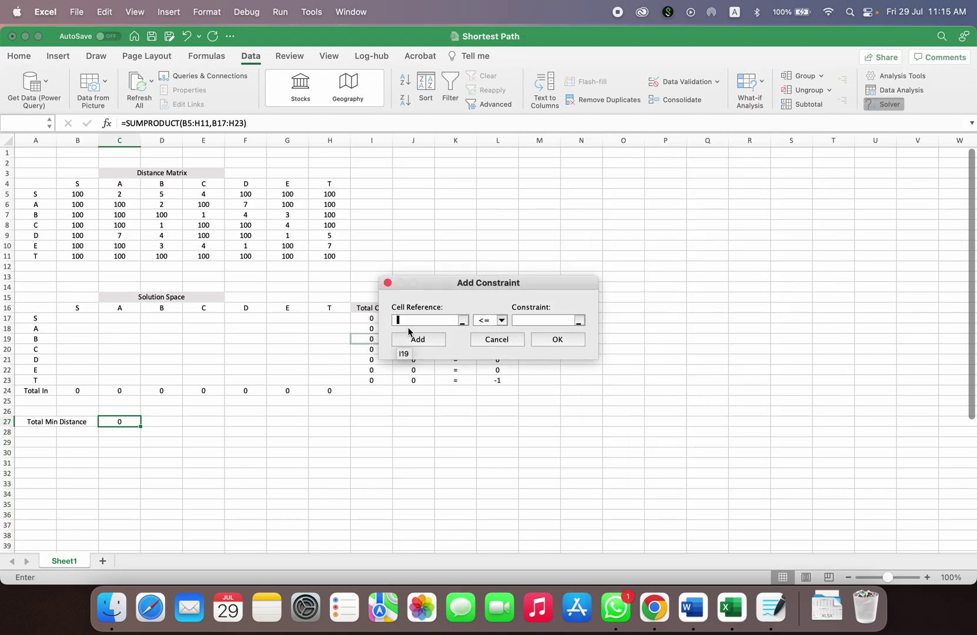
{"action": "left_click_drag", "start_coordinate": [480, 284], "coordinate": [585, 281]}
{"action": "left_click_drag", "start_coordinate": [415, 318], "coordinate": [418, 377]}
{"action": "left_click", "coordinate": [597, 317]}
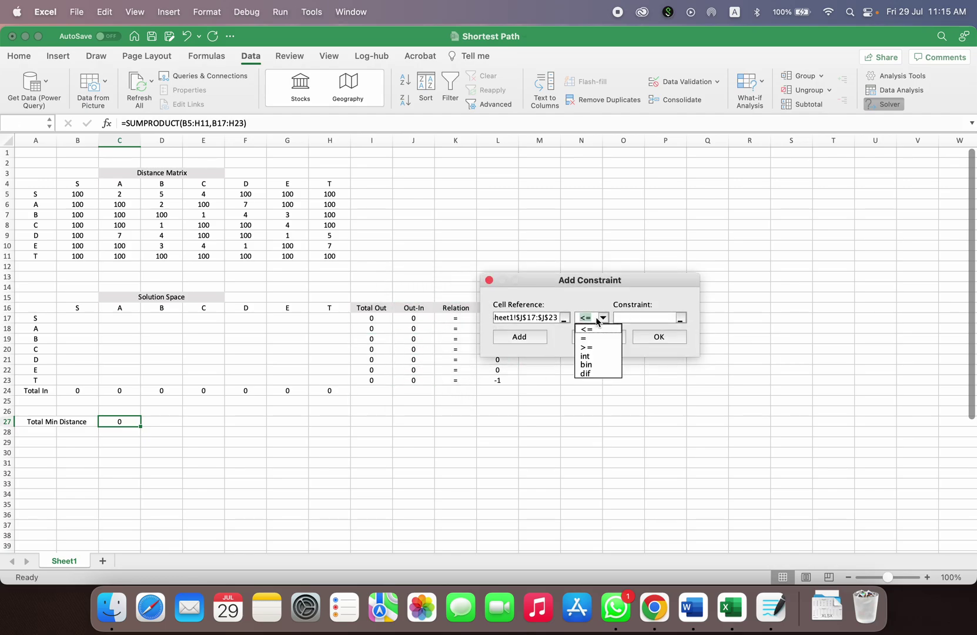
{"action": "left_click", "coordinate": [599, 338]}
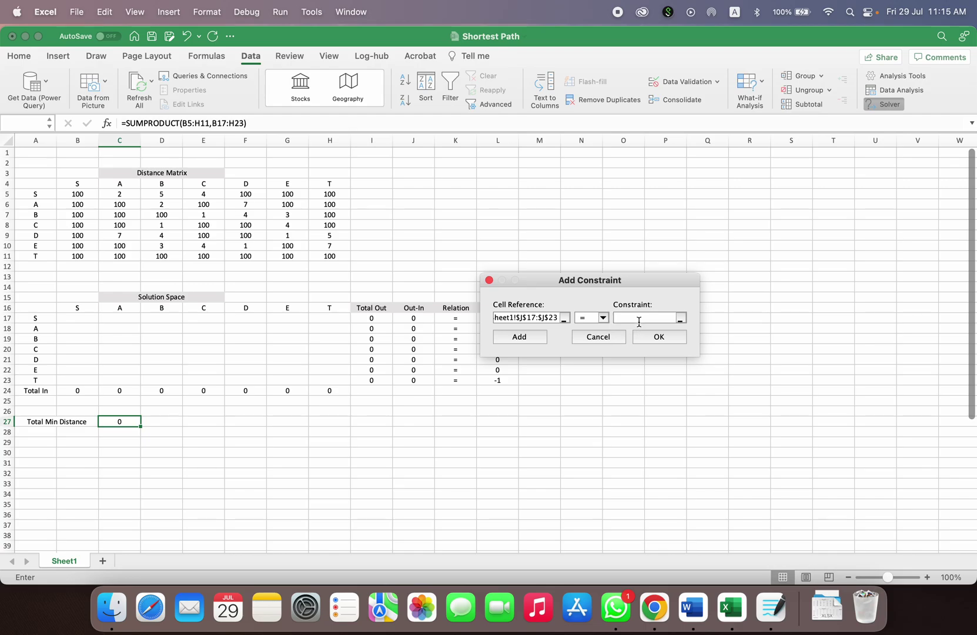
{"action": "left_click_drag", "start_coordinate": [531, 282], "coordinate": [657, 280]}
{"action": "left_click_drag", "start_coordinate": [497, 318], "coordinate": [509, 381]}
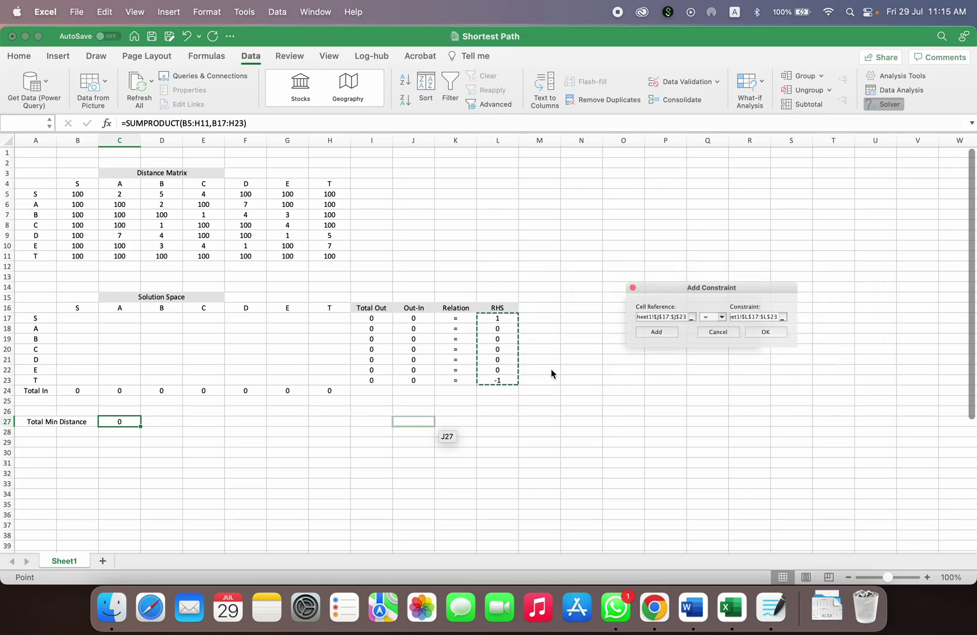
{"action": "left_click", "coordinate": [782, 335]}
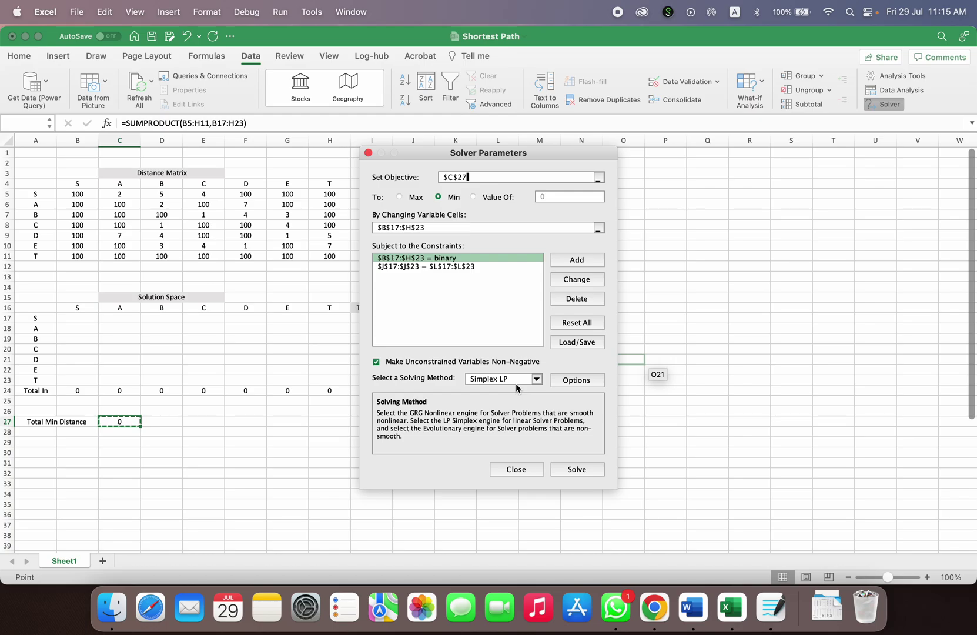
Solve the shortest path model with Simplex LP and keep the Solver solution
{"action": "left_click_drag", "start_coordinate": [549, 154], "coordinate": [626, 141]}
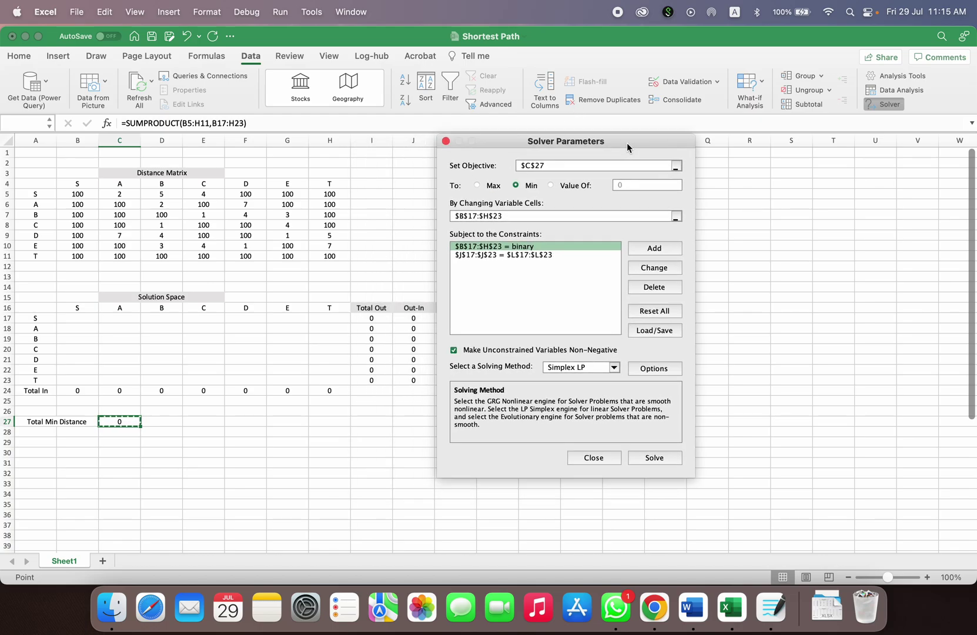
{"action": "left_click", "coordinate": [654, 457]}
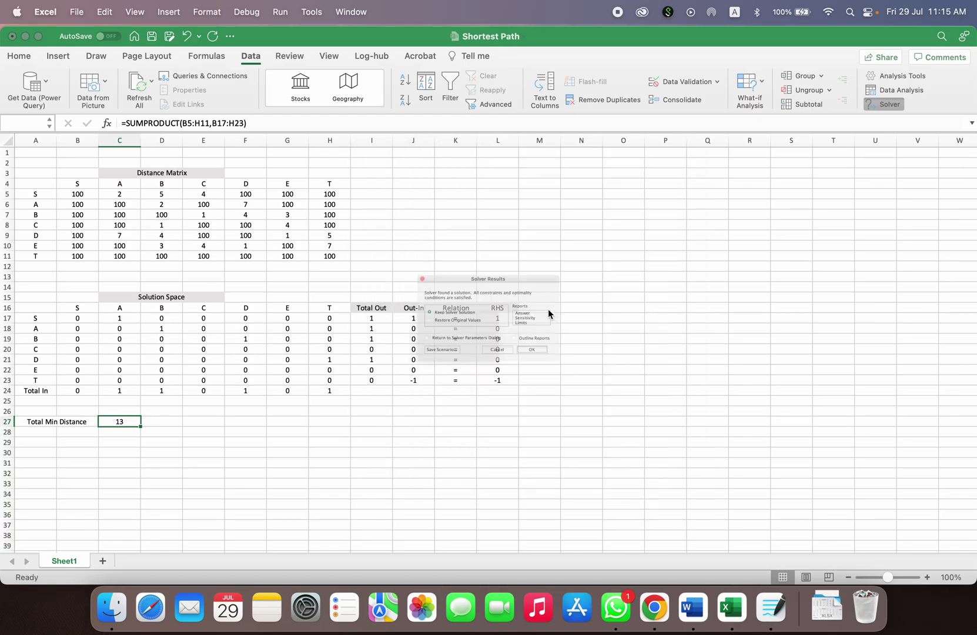
{"action": "left_click", "coordinate": [567, 377]}
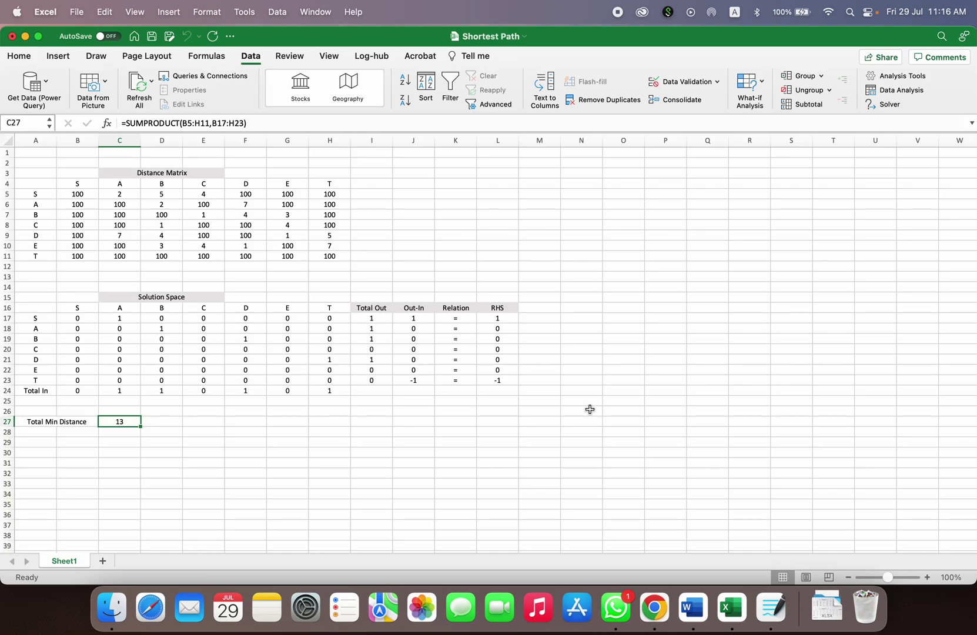
Trace the selected route from S to T through the Solution Space, checking each node's row for its outgoing arc
{"action": "left_click", "coordinate": [692, 339]}
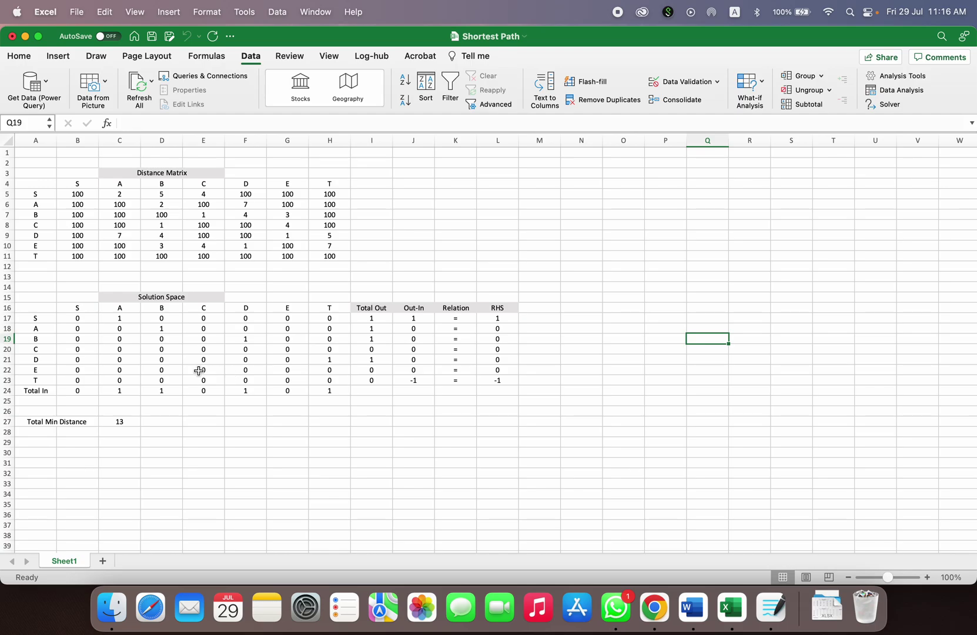
{"action": "left_click", "coordinate": [47, 320]}
{"action": "left_click", "coordinate": [132, 319]}
{"action": "left_click", "coordinate": [51, 327]}
{"action": "left_click", "coordinate": [52, 340]}
{"action": "left_click", "coordinate": [254, 340]}
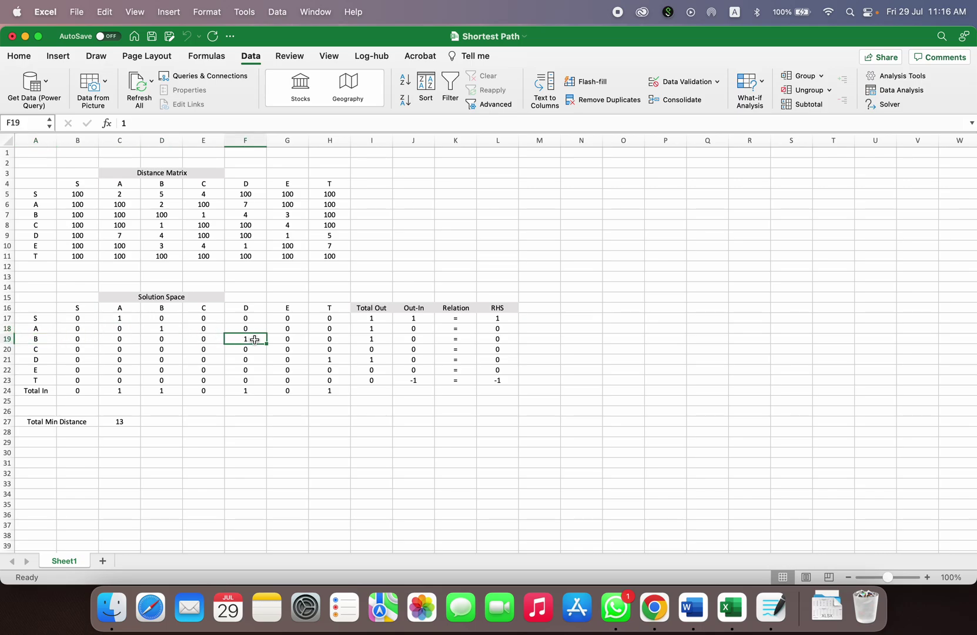
{"action": "left_click_drag", "start_coordinate": [47, 351], "coordinate": [350, 351]}
{"action": "left_click", "coordinate": [53, 361]}
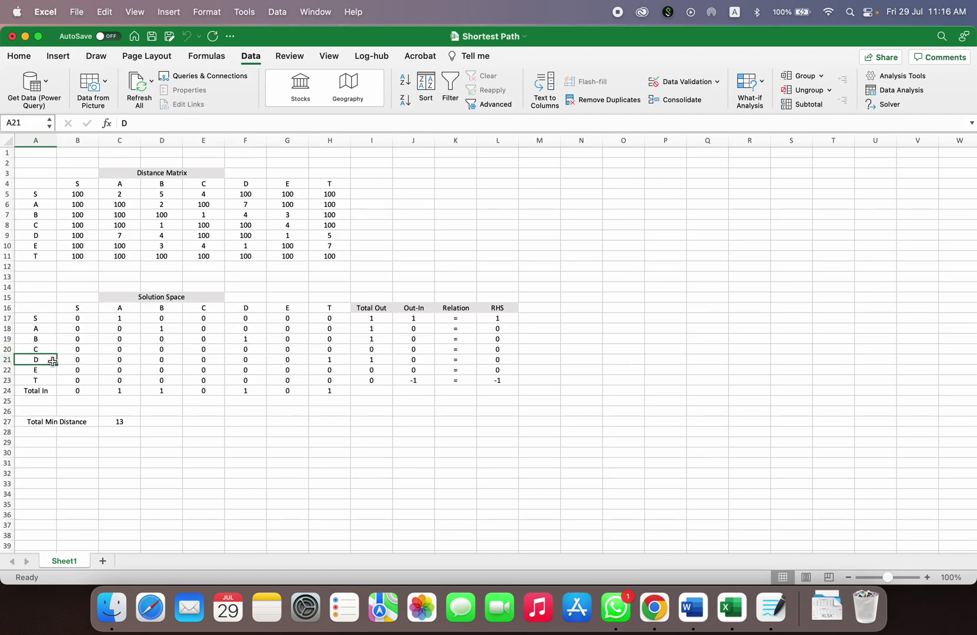
{"action": "left_click", "coordinate": [331, 356]}
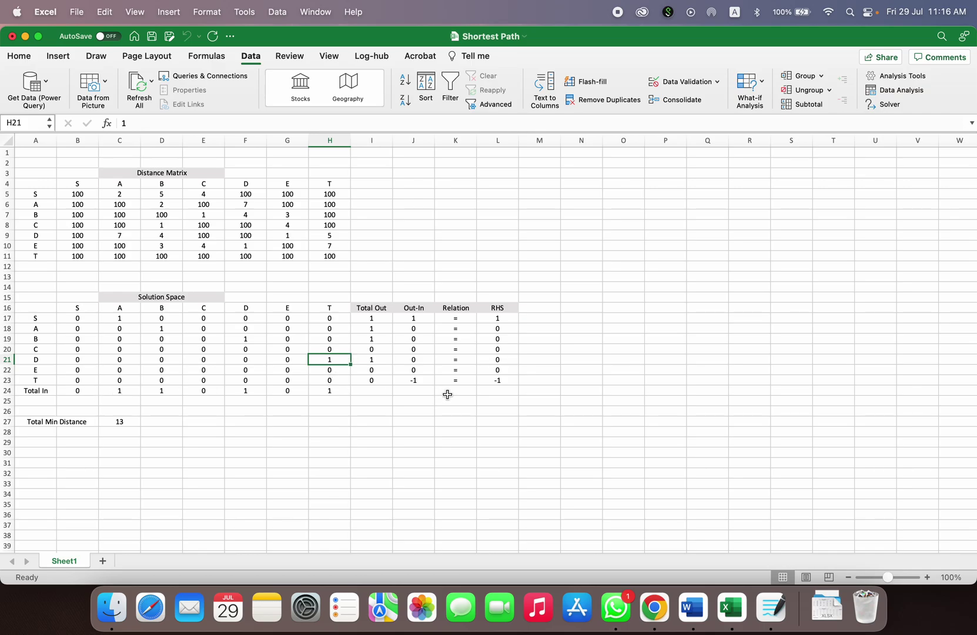
{"action": "left_click", "coordinate": [308, 516]}
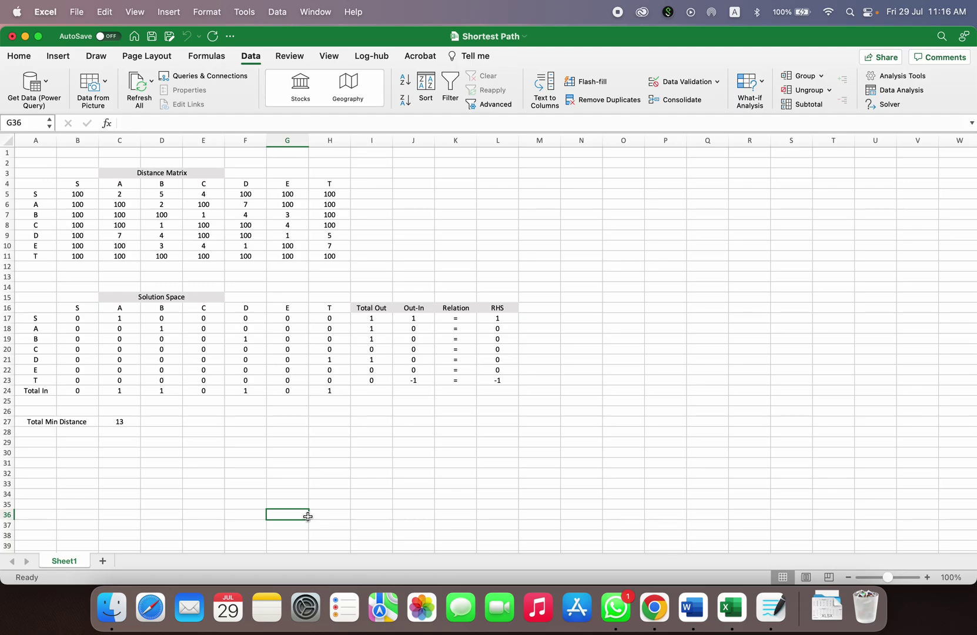